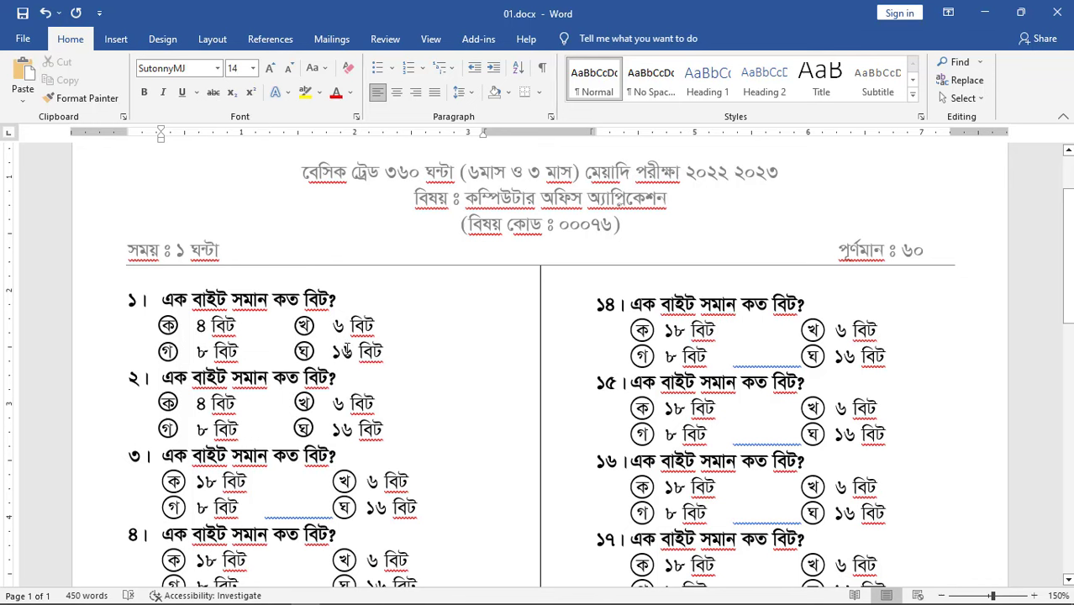
Try widening the gap before বিট in question 3's first option and moving question 1's empty circle onto the letter খ
scroll(347, 349, "up", 1)
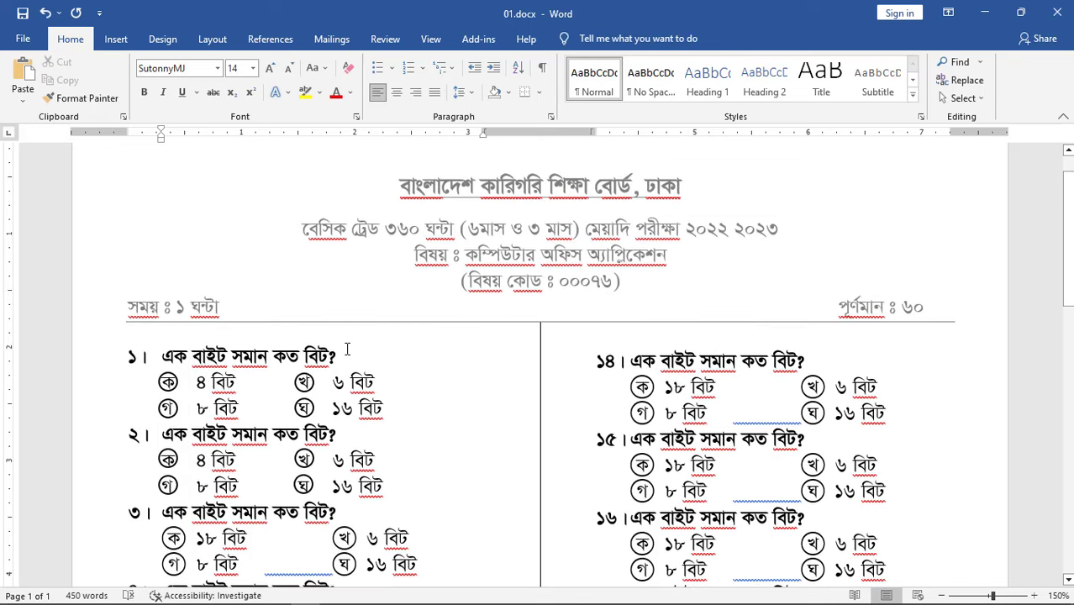
scroll(346, 349, "down", 2)
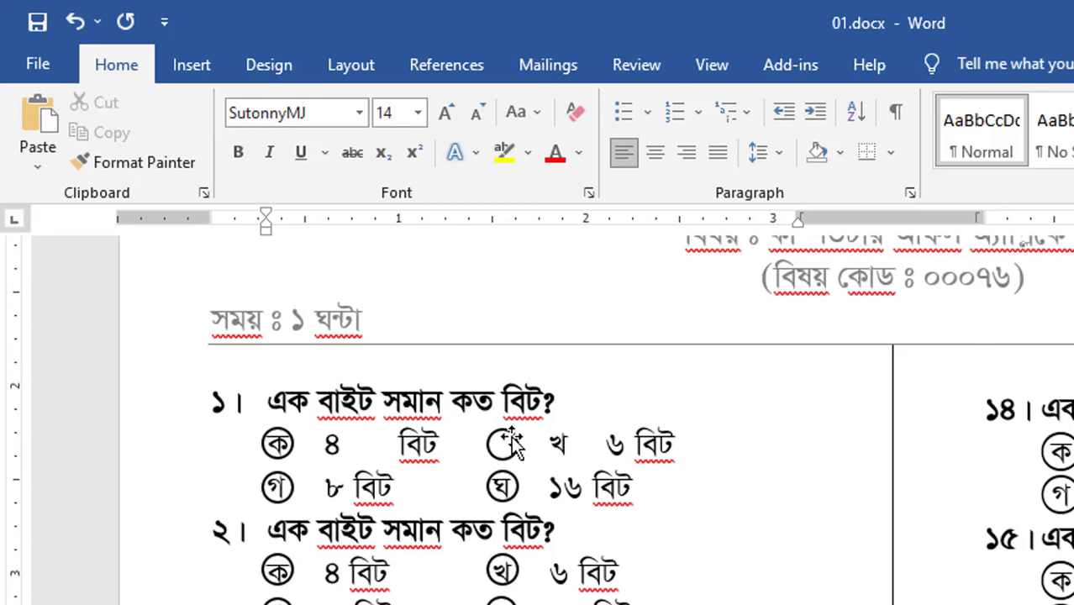
scroll(340, 457, "down", 5)
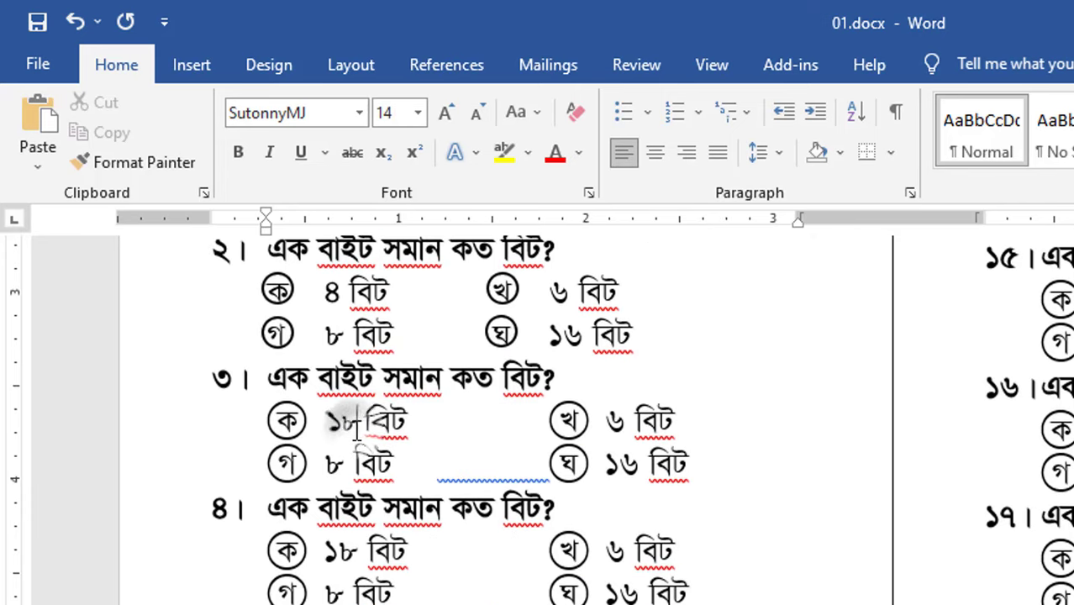
left_click(361, 424)
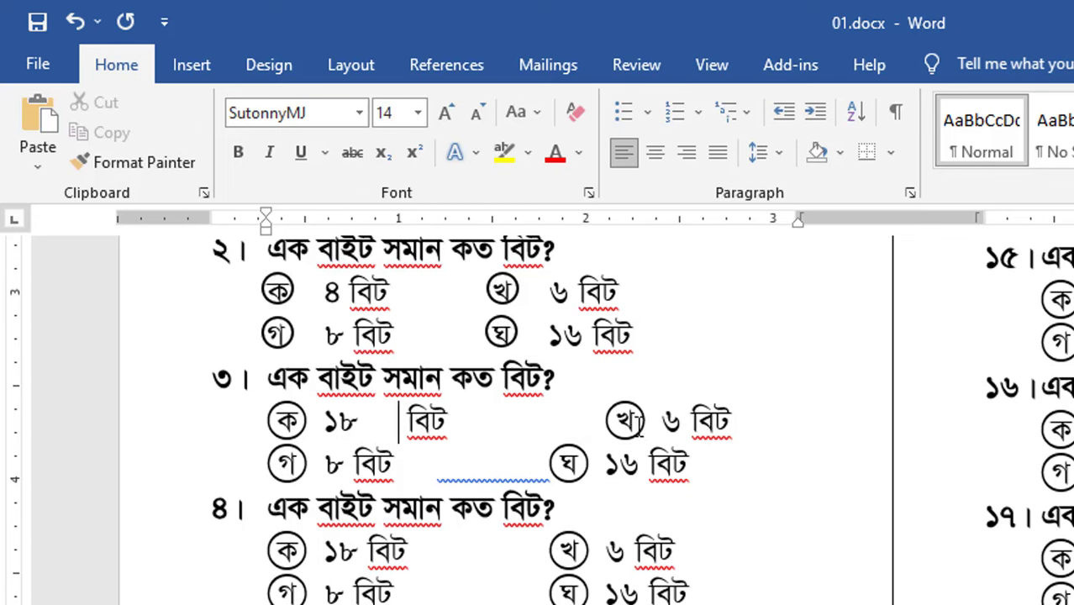
scroll(614, 443, "up", 3)
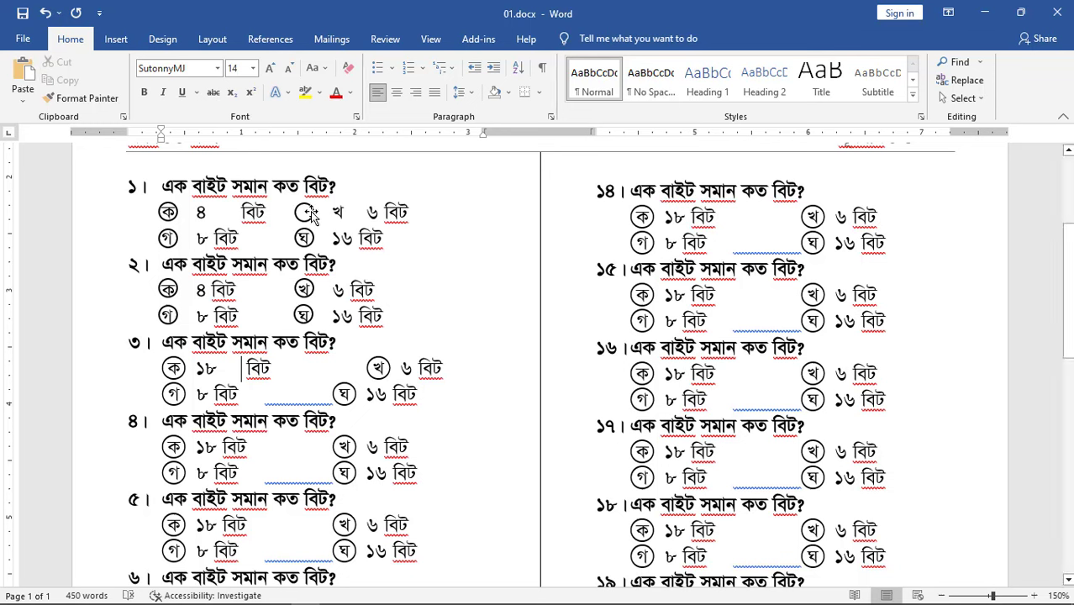
left_click_drag(309, 212, 336, 209)
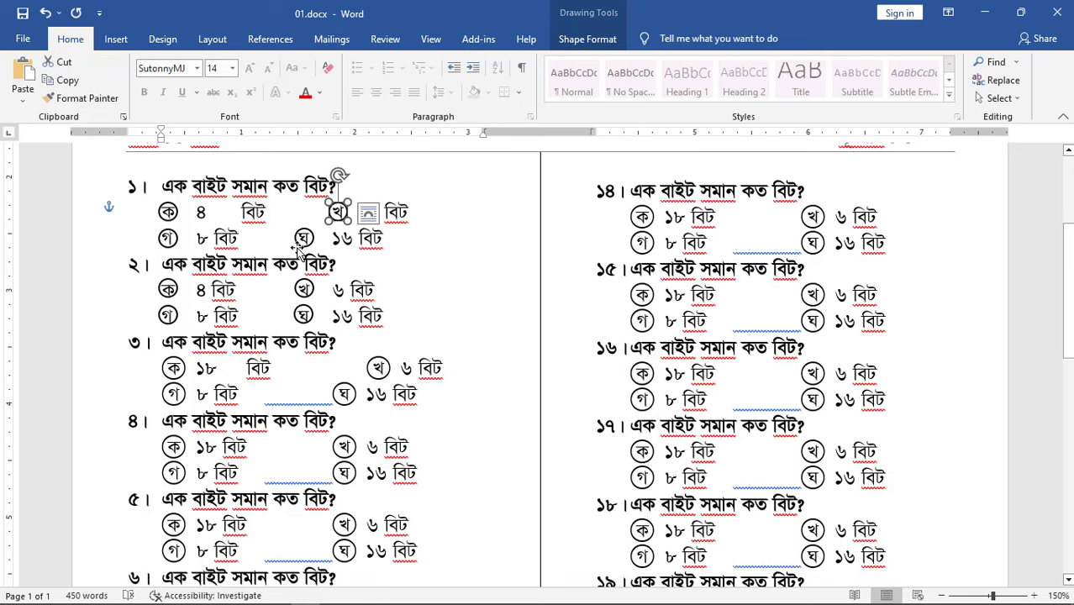
scroll(337, 177, "up", 5)
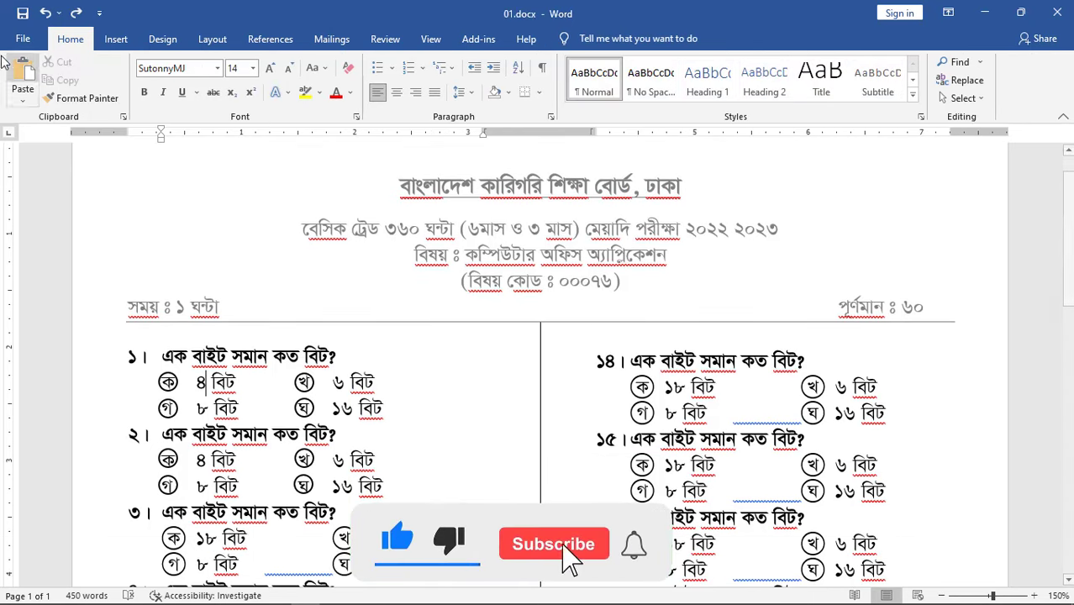
Create a new blank document and set its paper size to A4
left_click(21, 39)
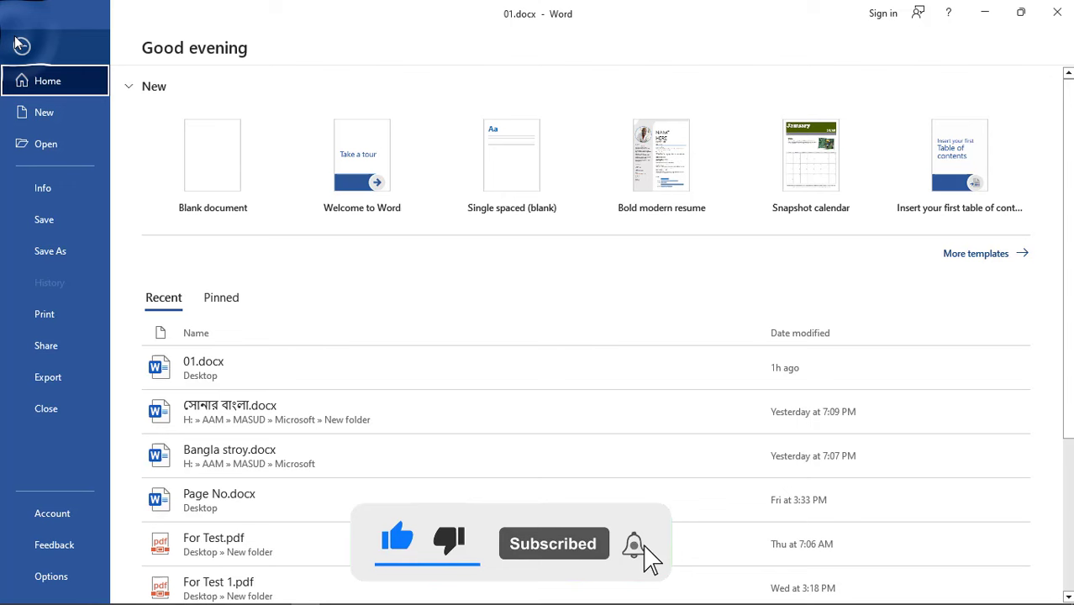
left_click(40, 112)
left_click(232, 163)
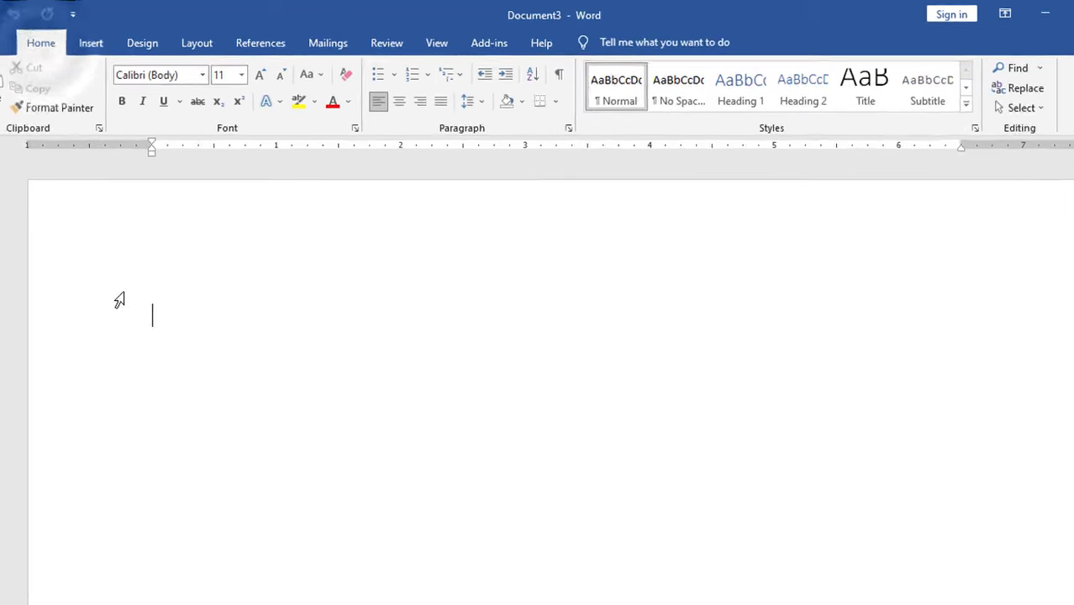
left_click(143, 60)
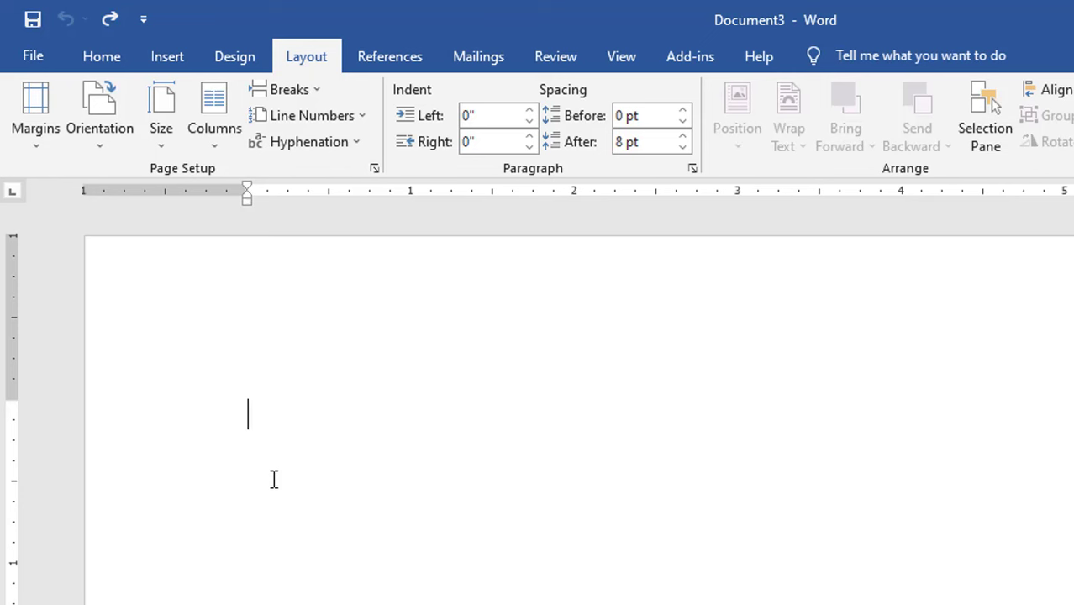
left_click(163, 134)
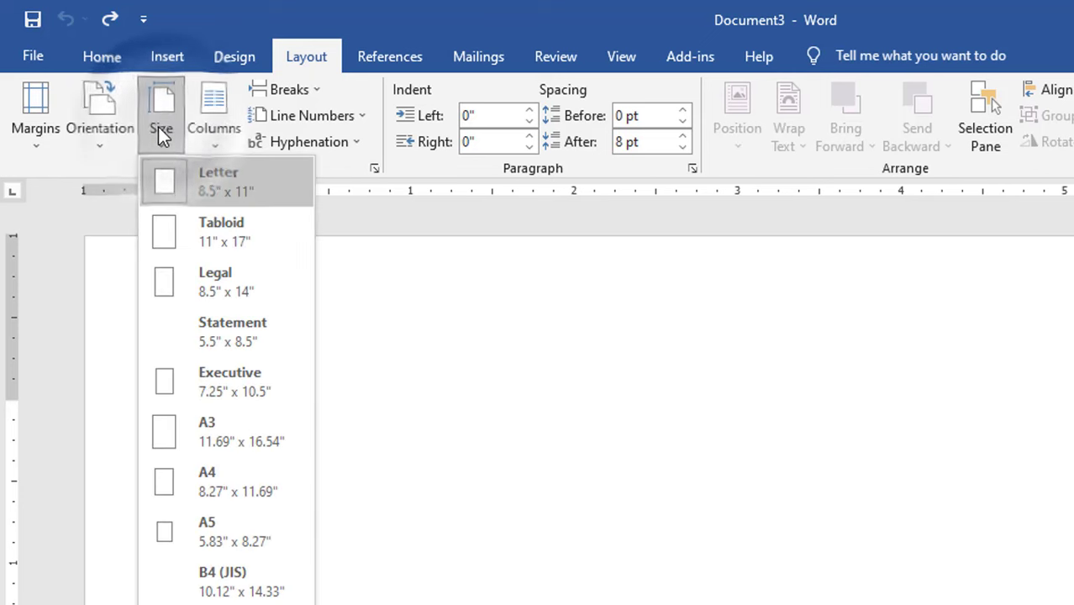
left_click(225, 475)
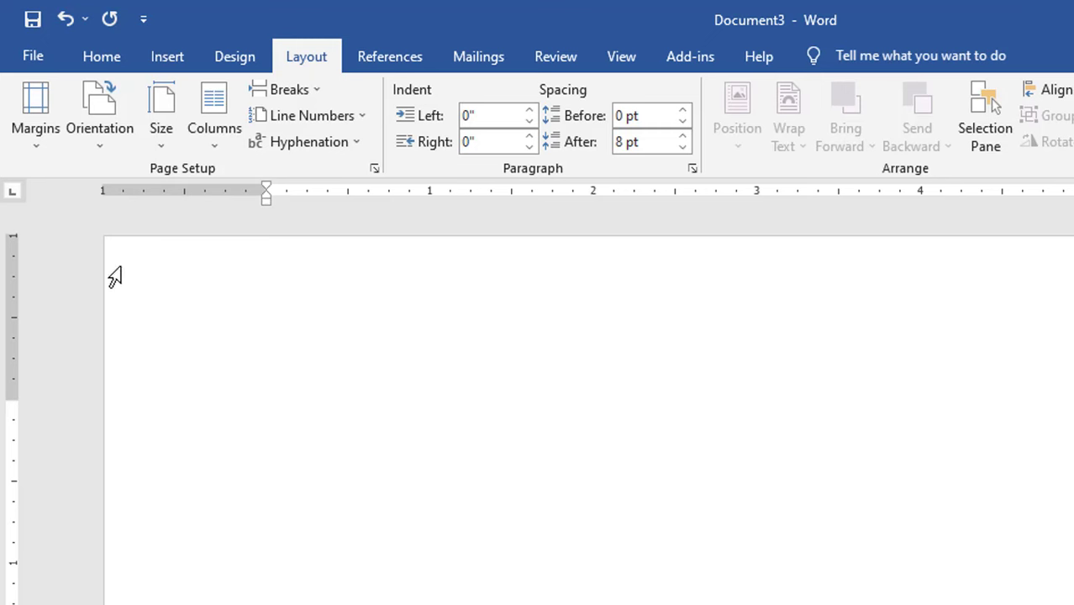
Apply Narrow margins of 0.5" to the document and lay its text out in two columns
left_click(37, 126)
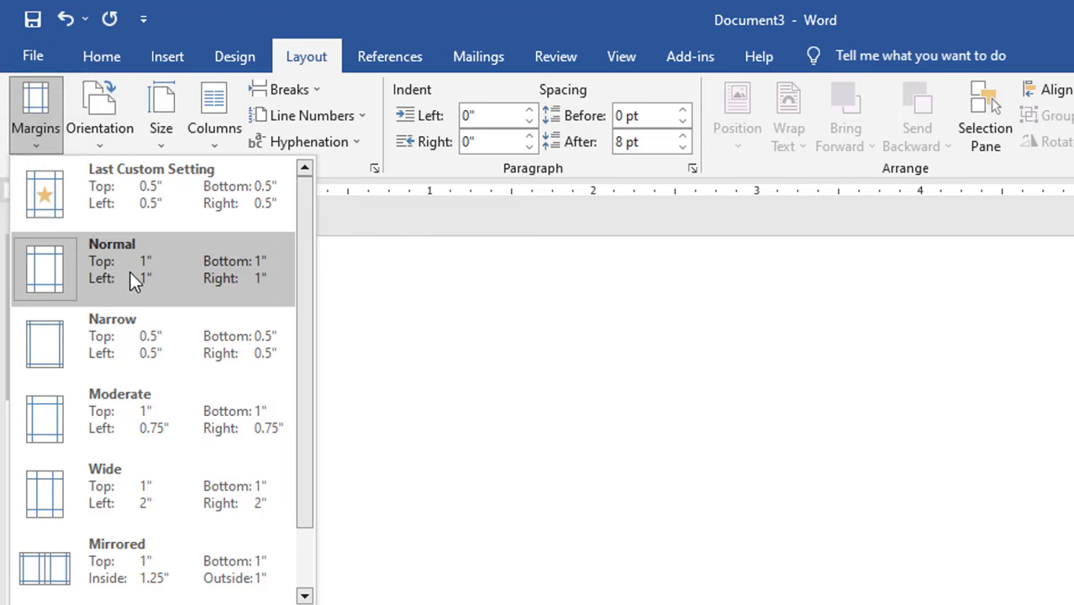
left_click(159, 345)
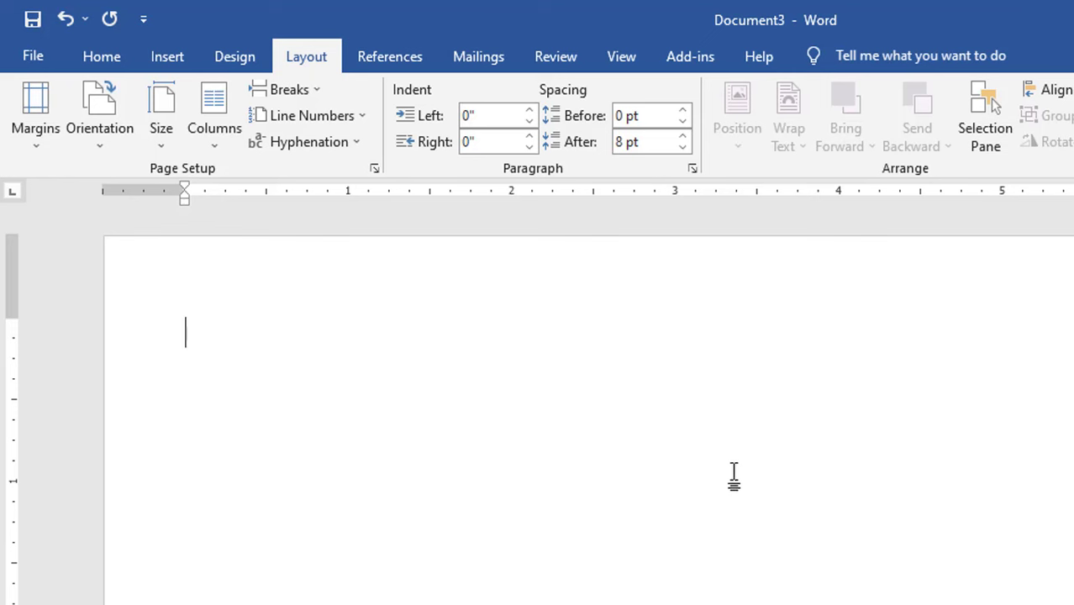
left_click(212, 137)
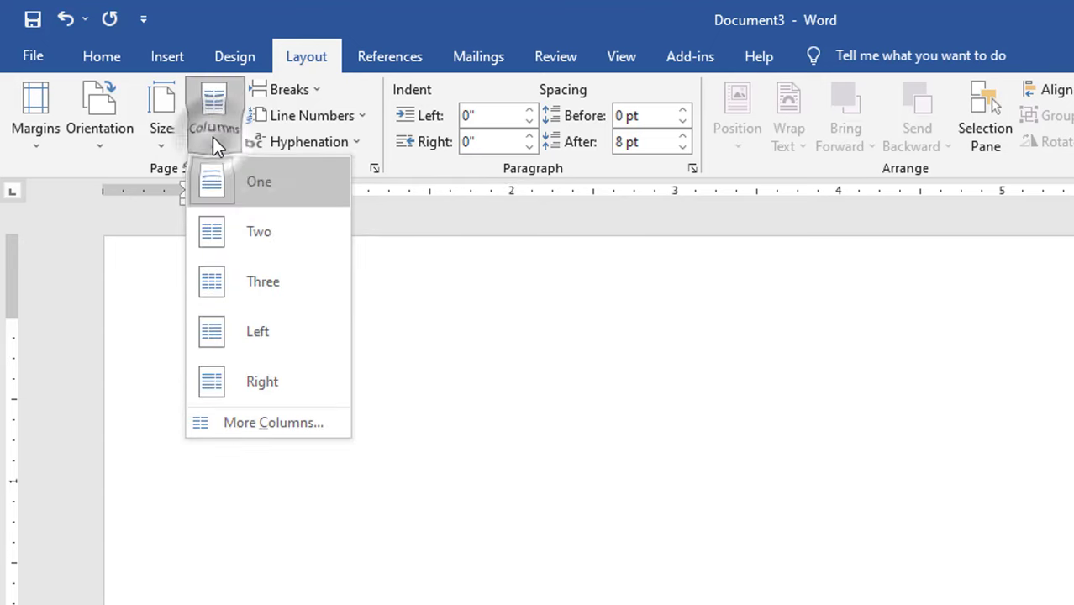
left_click(249, 232)
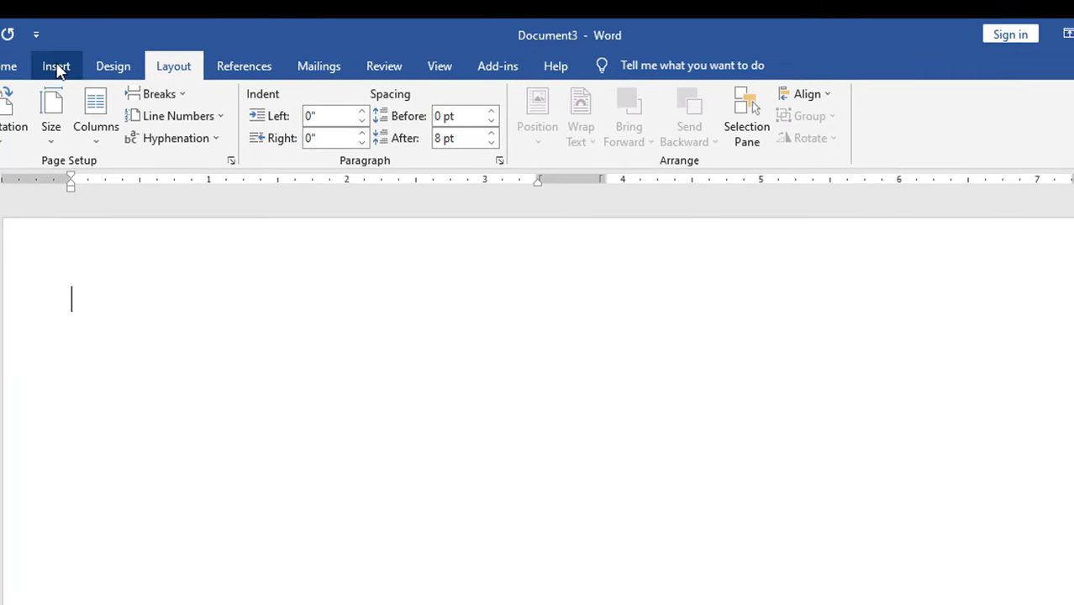
Insert a Blank header: বাংলাদেশ কারিগরি শিক্ষা বোর্ড, ঢাকা / বেসিক ট্রেড ৩৬০ ঘন্টা (৬মাস ও ৩ মাস) মেয়াদি পরীক্ষা ২০২২ ২০২৩ / বিষয় ঃ কম্পিউটার অফিস অ্যাপ্লিকেশন / (বিষয় কোড ঃ ০০০৭৬)
left_click(56, 67)
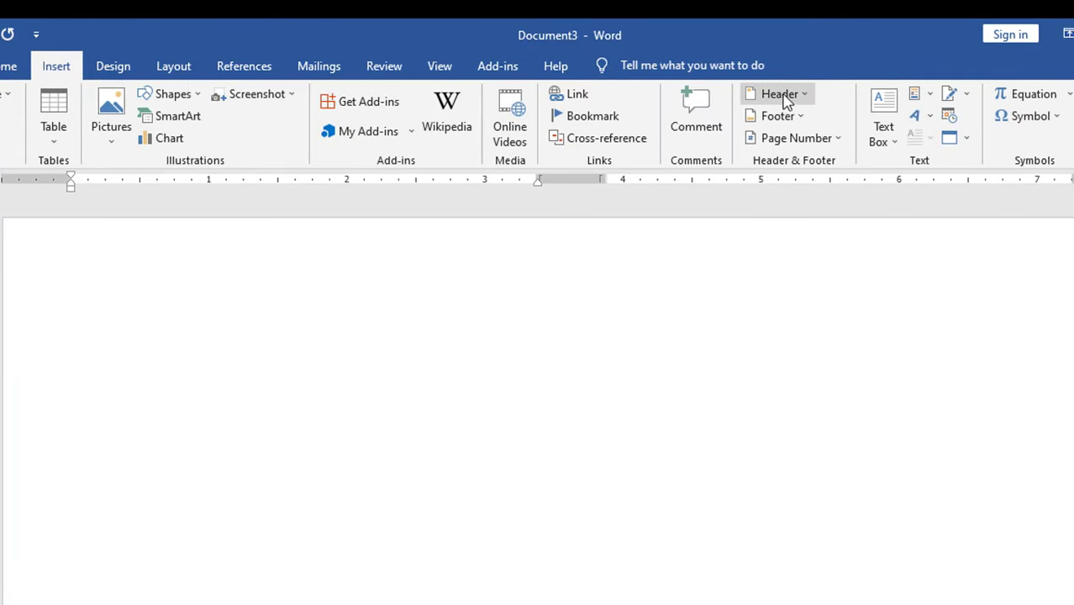
left_click(783, 98)
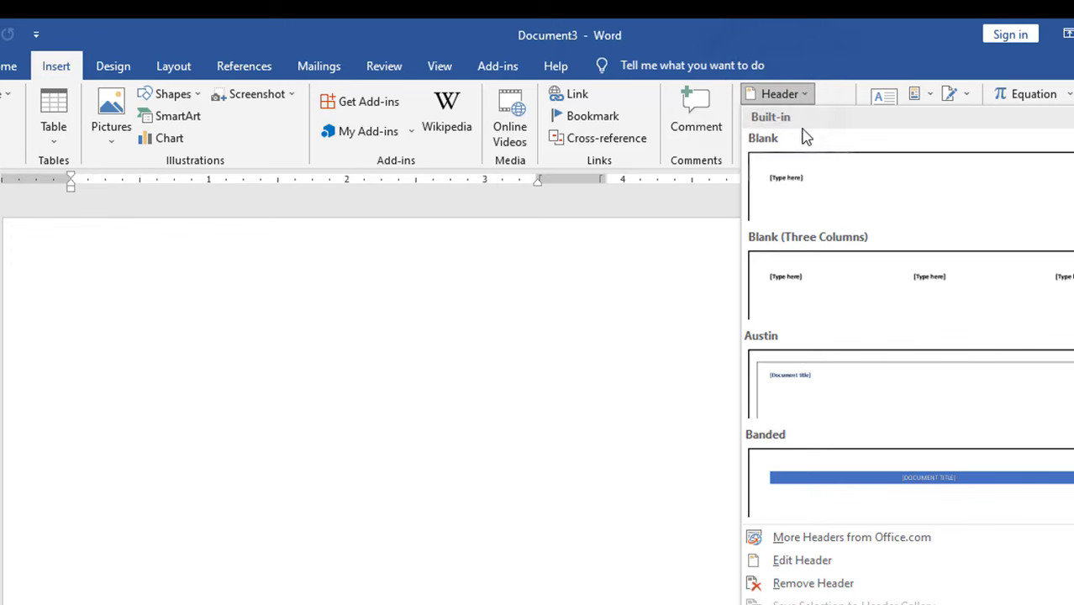
left_click(859, 186)
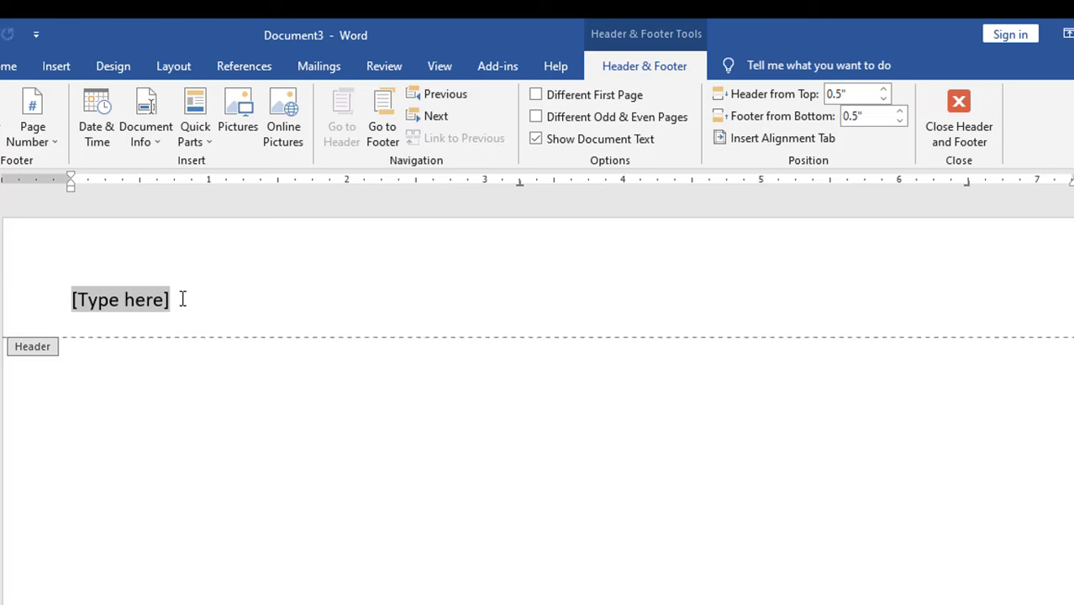
type("বাংলাদেশ কারিগরি শিক্ষা বোর্ড, ঢাকা বেসিক ট্রেড ৩৬০ ঘন্টা (৬মাস ও ৩ মাস) মেয়াদি পরীক্ষা ২০২২ ২০২৩ বিষয় ঃ কম্পিউটার অফিস অ্যাপ্লিকেশন (বিষয় কোড ঃ ০০০৭৬)")
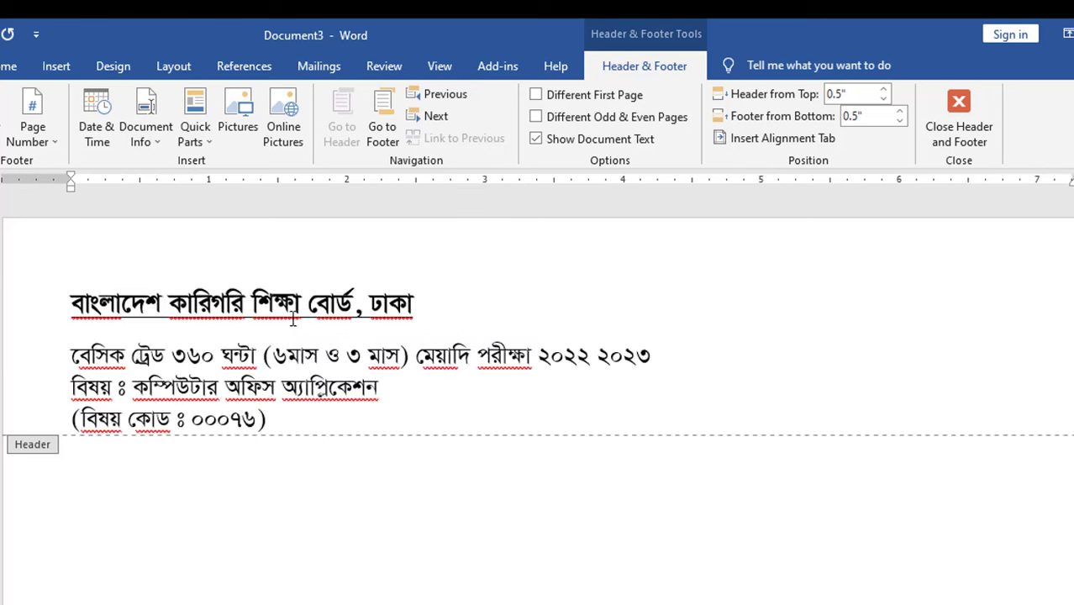
Center all four lines of the exam heading in the header
left_click_drag(283, 423, 68, 281)
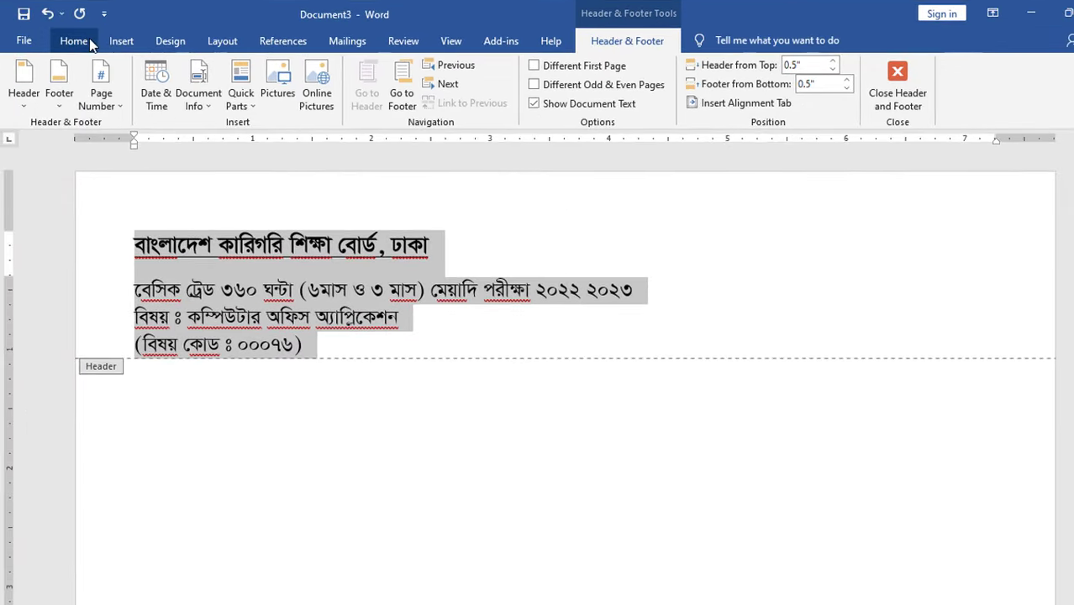
left_click(80, 41)
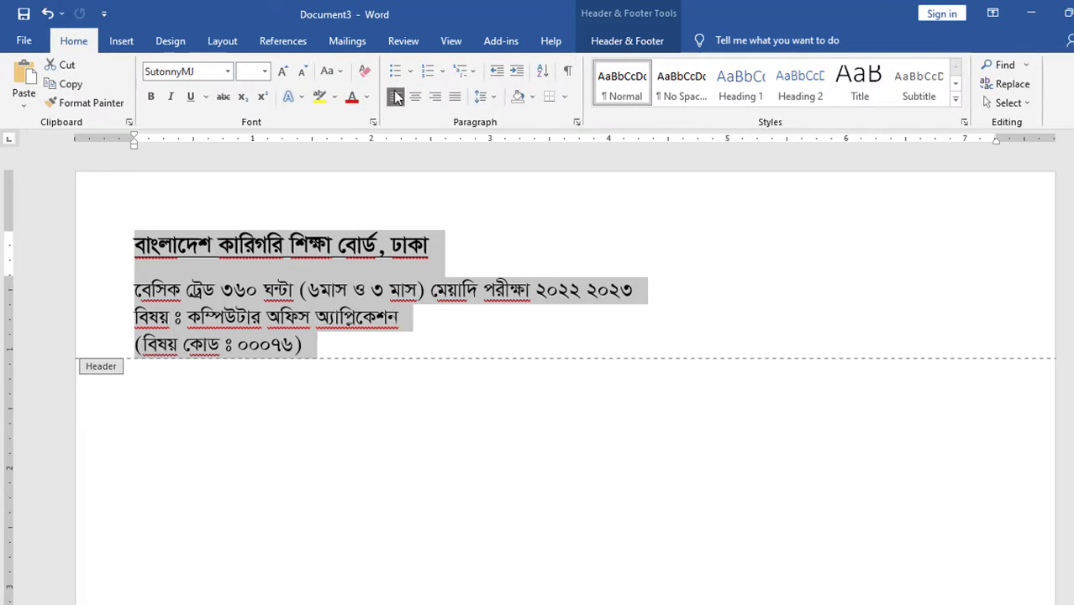
left_click(417, 97)
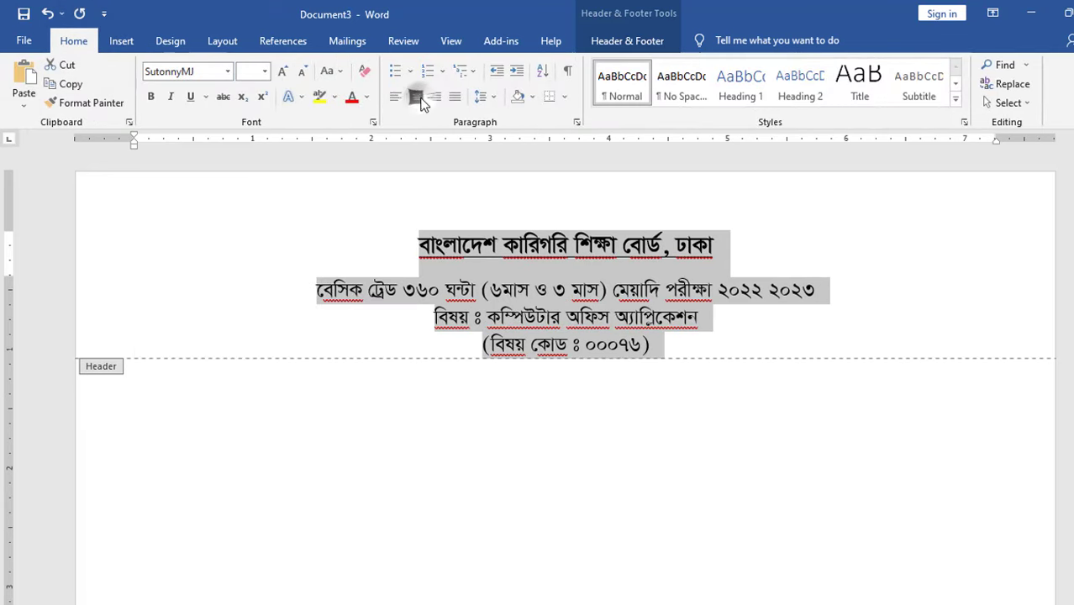
Add a left-aligned line below the header's subject code reading "সময় ঃ ১ ঘন্টা", with "পূর্ণমান ঃ ৬০" tabbed across to the right margin
left_click(676, 339)
key("Return")
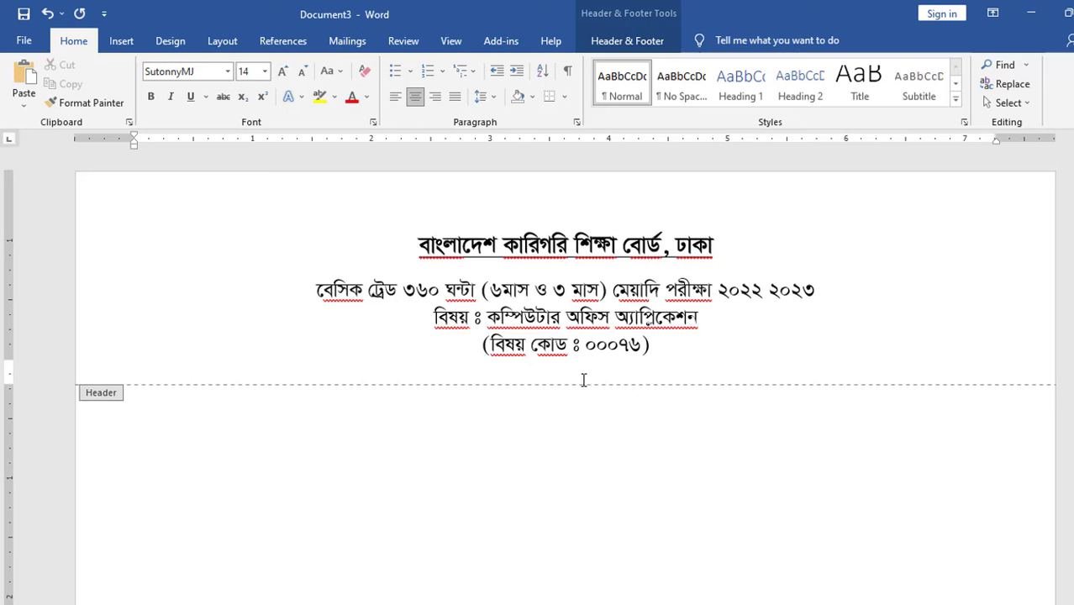
left_click(395, 97)
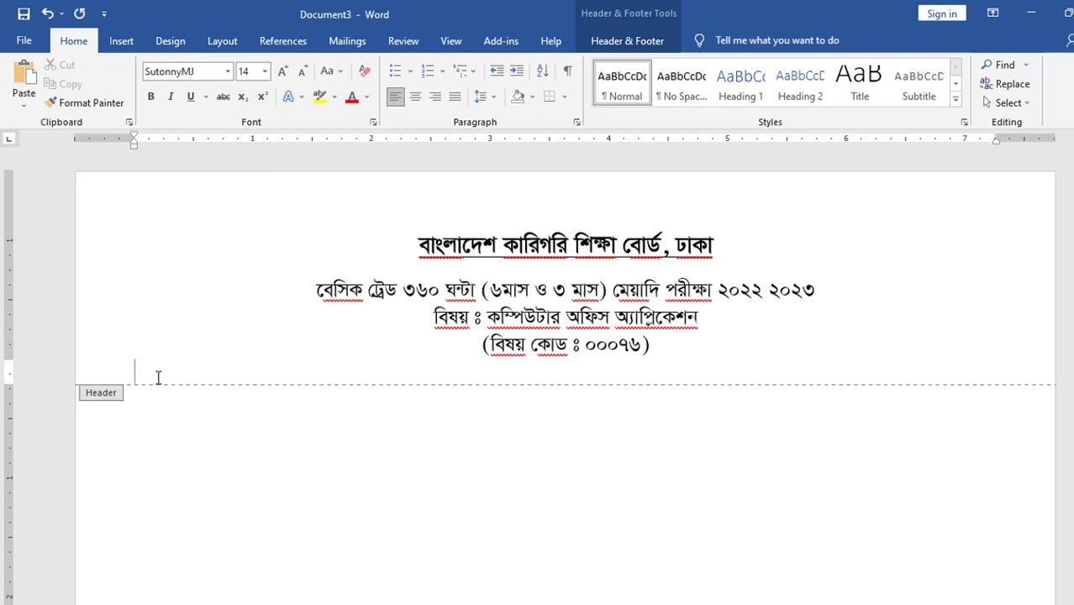
type("সময় ঃ ১ ঘন্টা")
key("Tab")
key("Tab")
key("Tab")
key("Tab")
key("Tab")
key("Tab")
key("Tab")
key("Tab")
key("Tab")
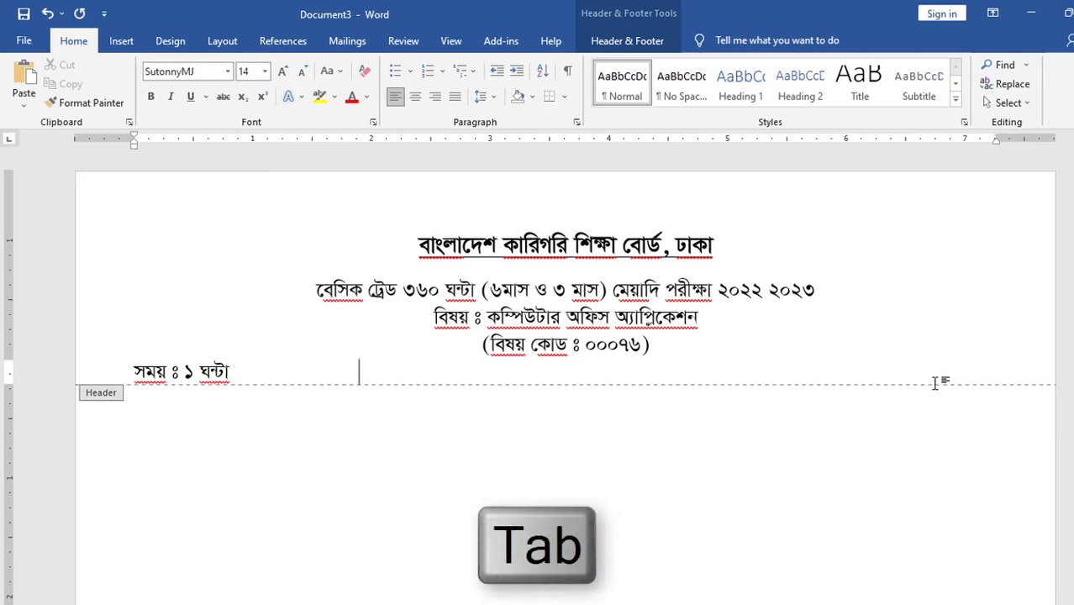
key("Tab")
key("Tab")
key("Tab")
type("প")
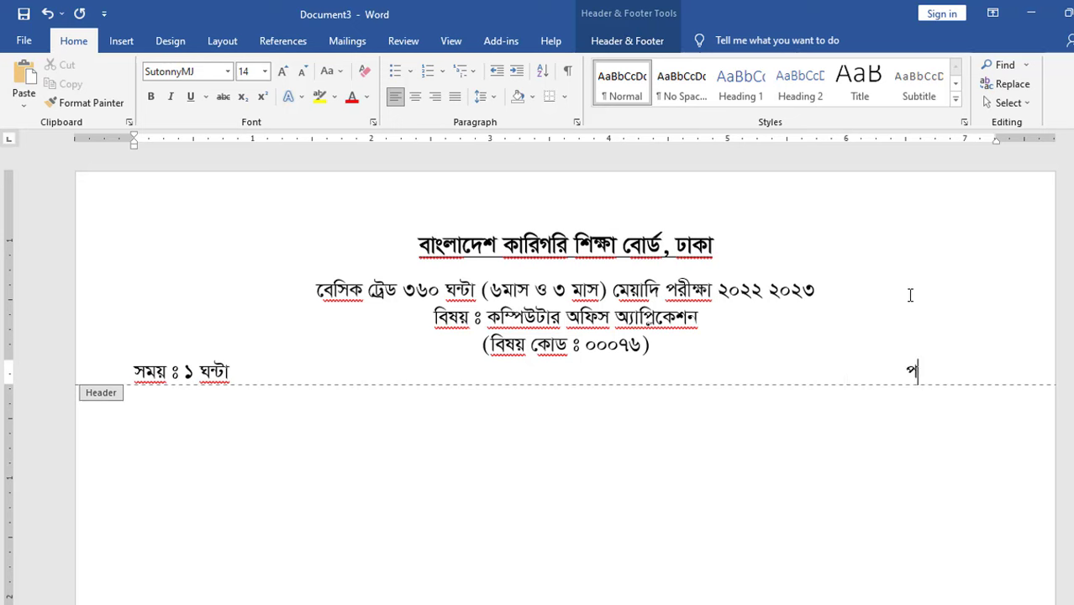
type("ূর্ণমান ঃ ৬০")
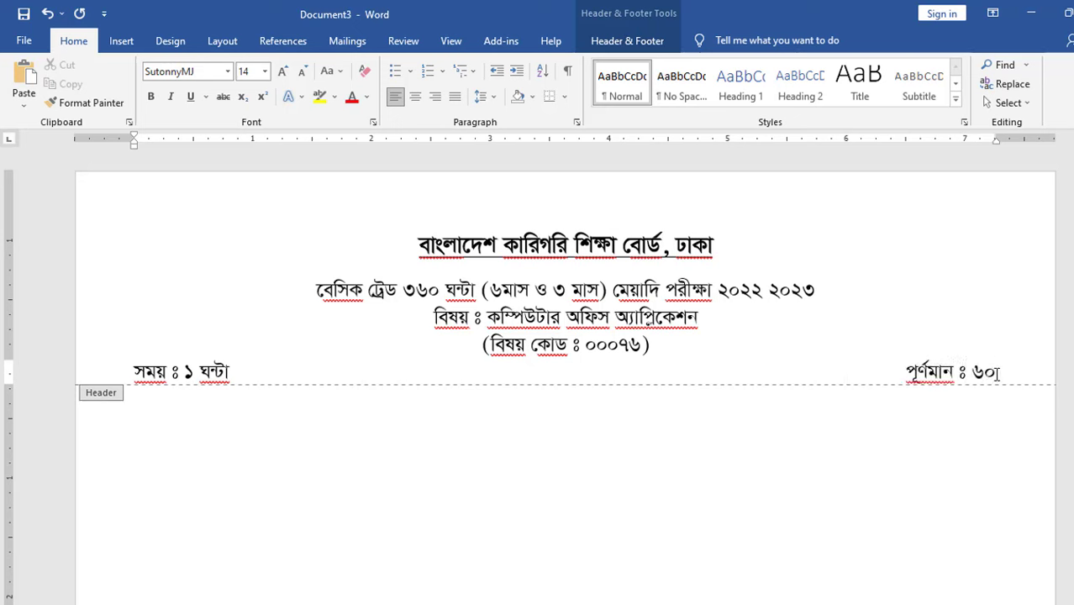
Give the header's time and marks line a single solid ½ pt bottom border only, and close the header
left_click_drag(997, 373, 110, 376)
left_click_drag(998, 373, 117, 391)
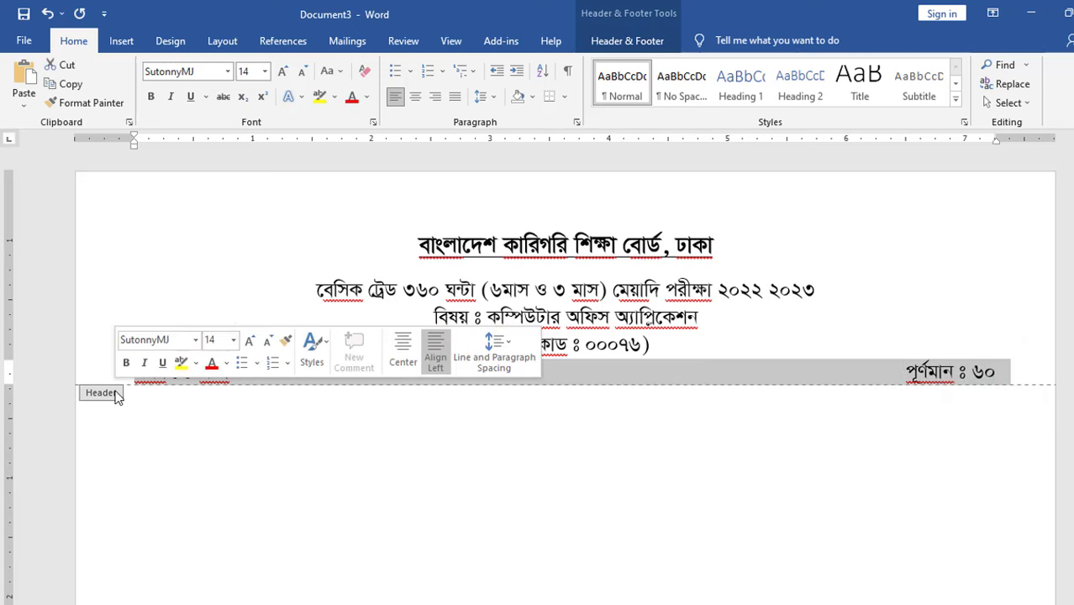
left_click(565, 97)
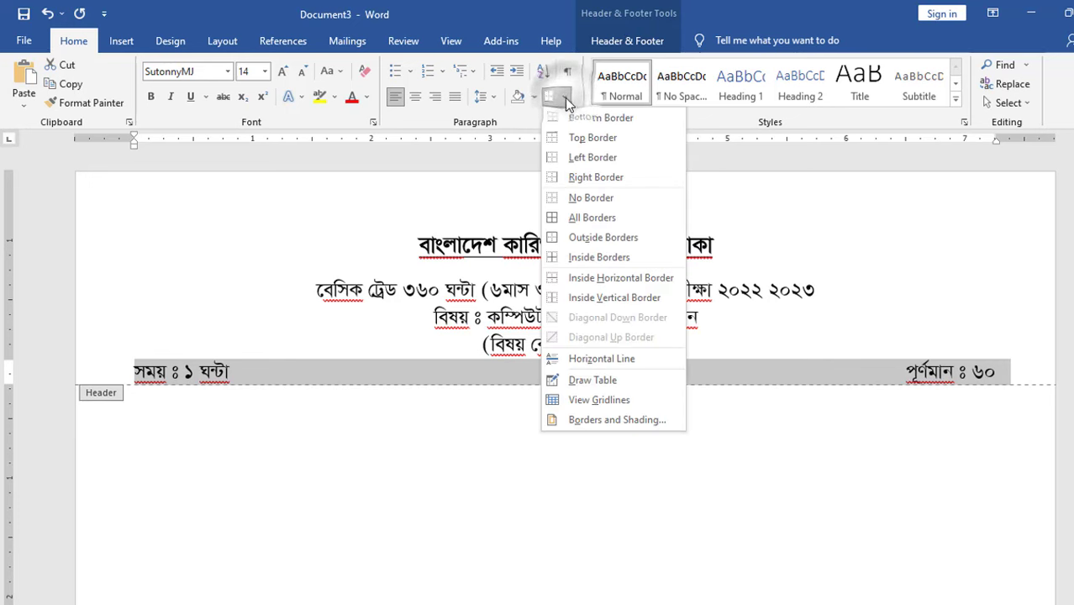
left_click(629, 418)
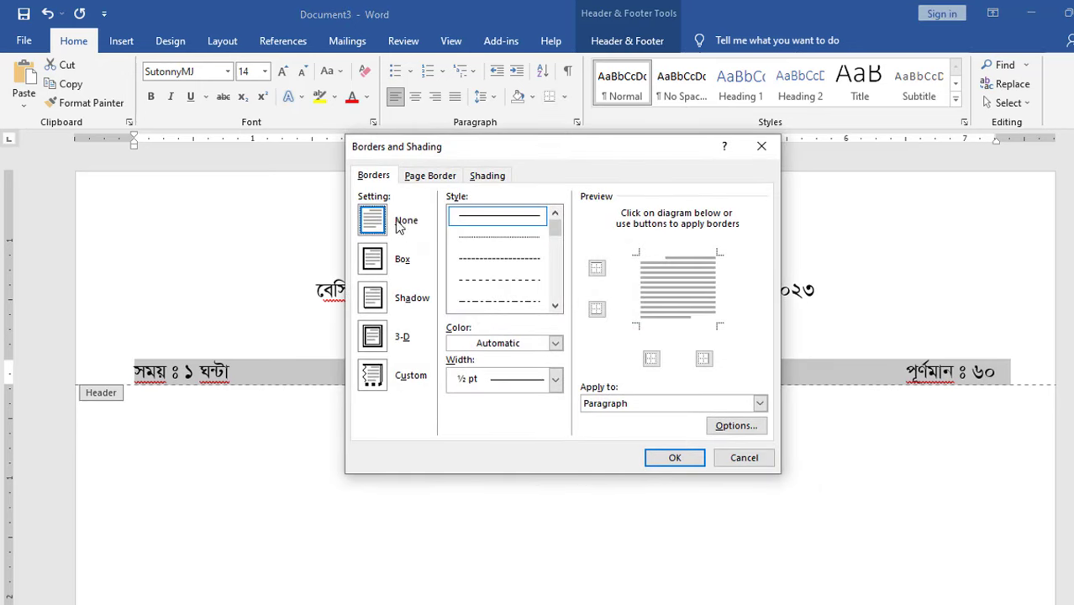
left_click(377, 264)
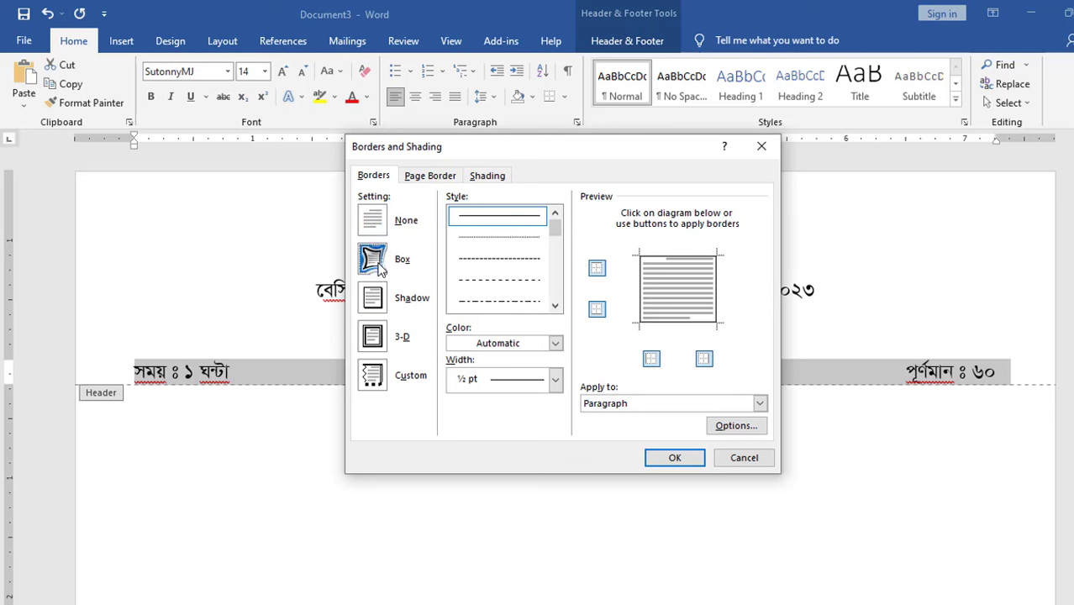
left_click(505, 217)
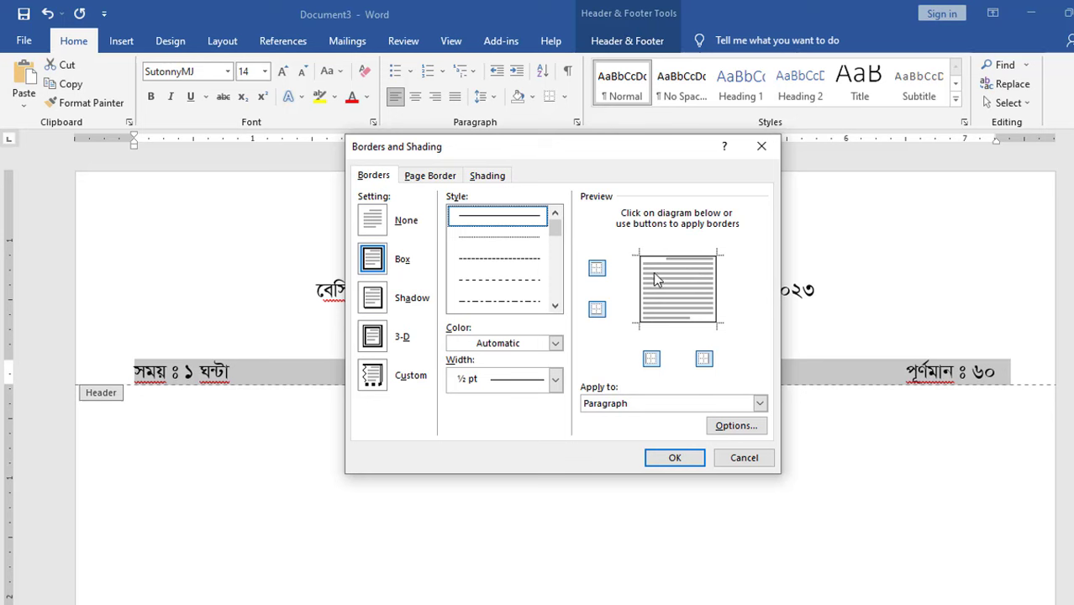
left_click(601, 314)
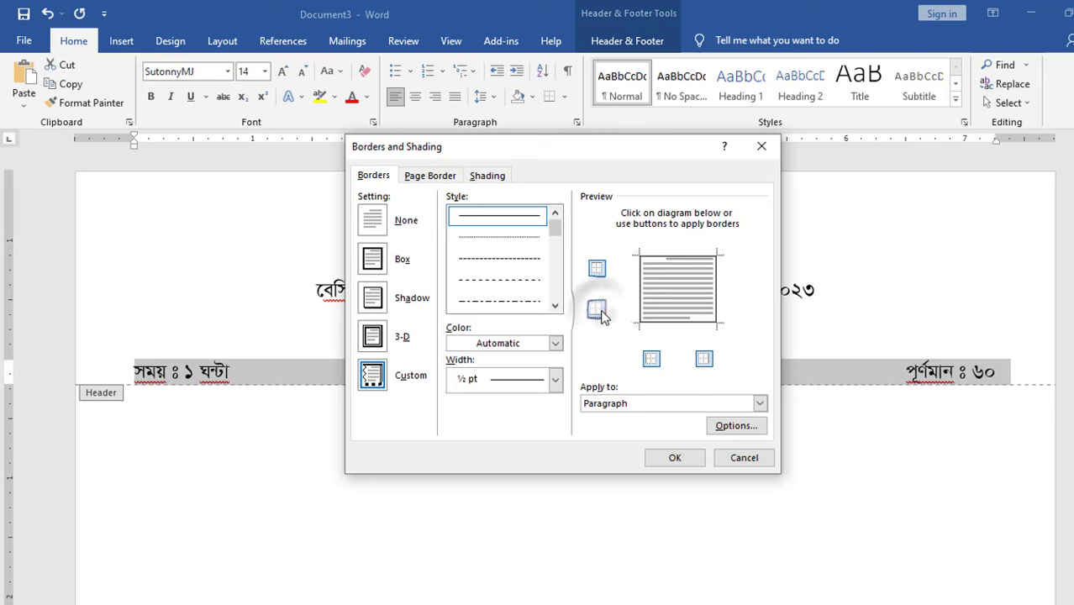
left_click(596, 269)
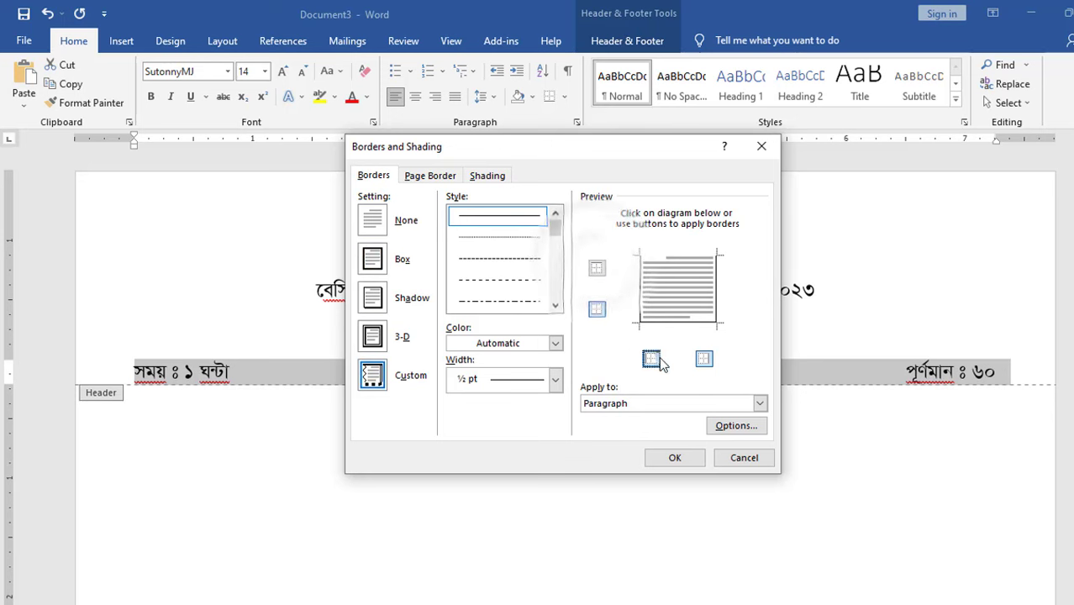
left_click(651, 359)
left_click(704, 360)
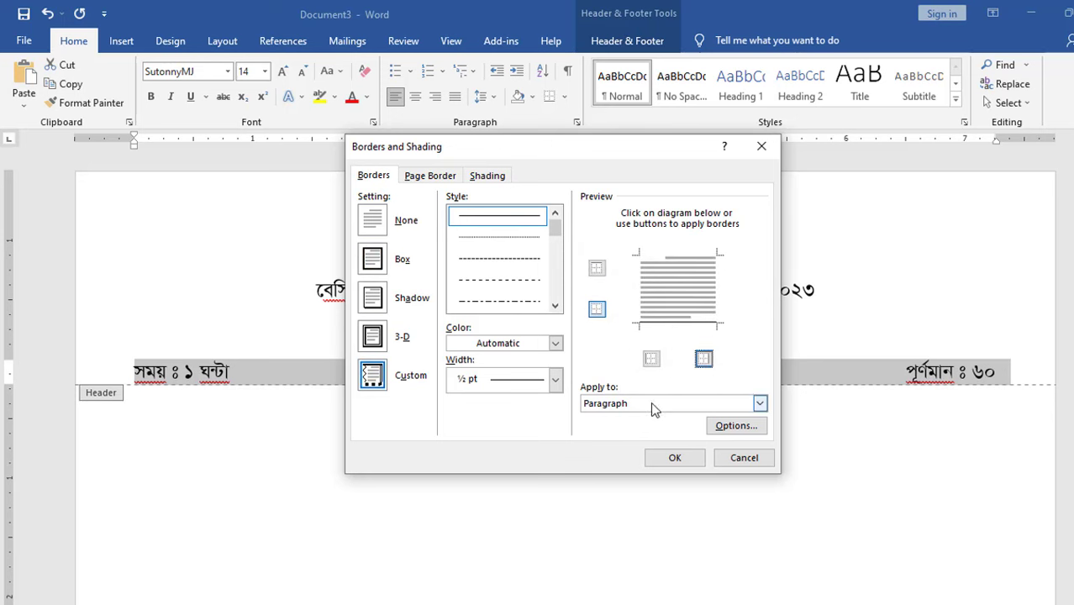
left_click(675, 458)
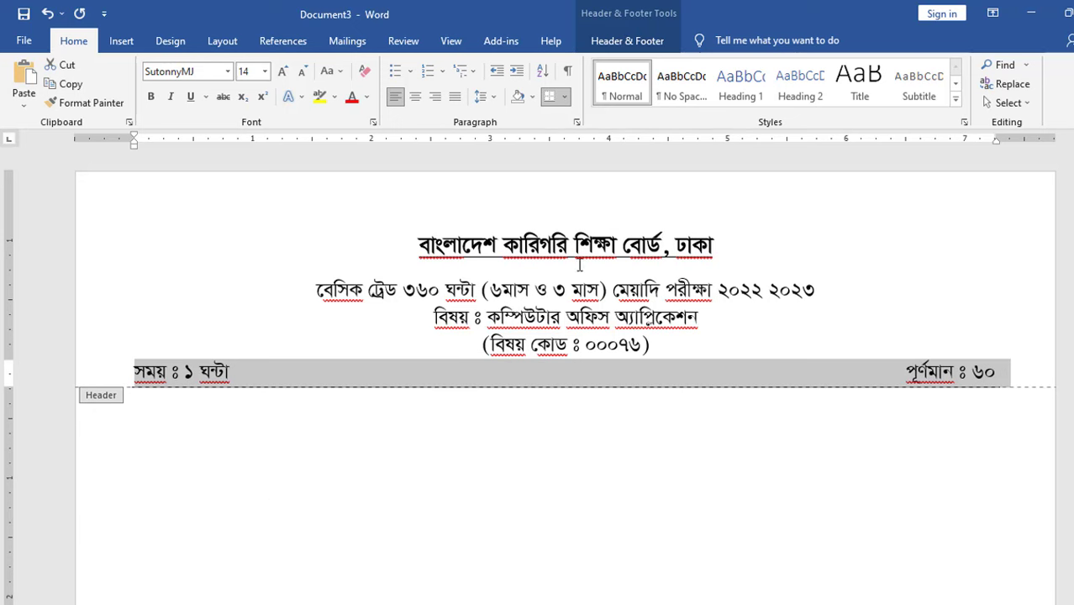
left_click(627, 38)
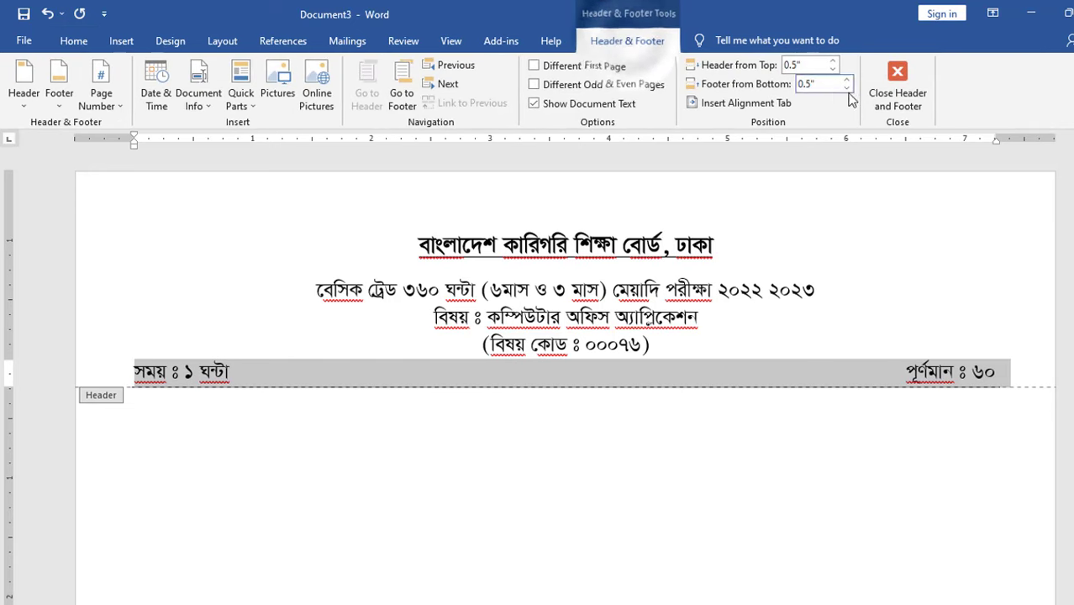
left_click(899, 88)
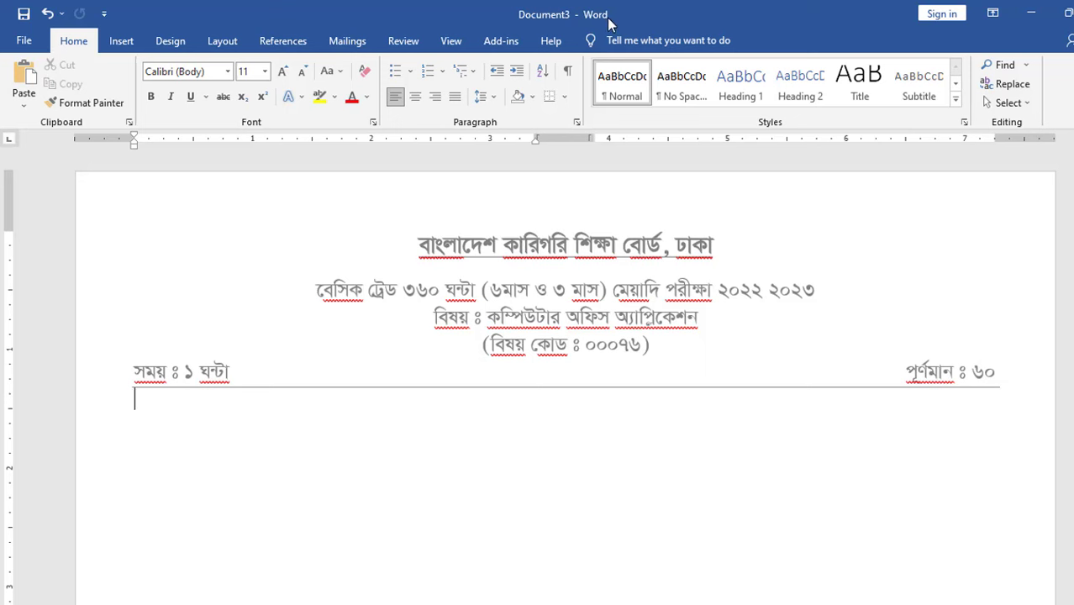
Set the body text font below the header to SutonnyMJ at size 14
left_click(329, 401)
left_click(228, 73)
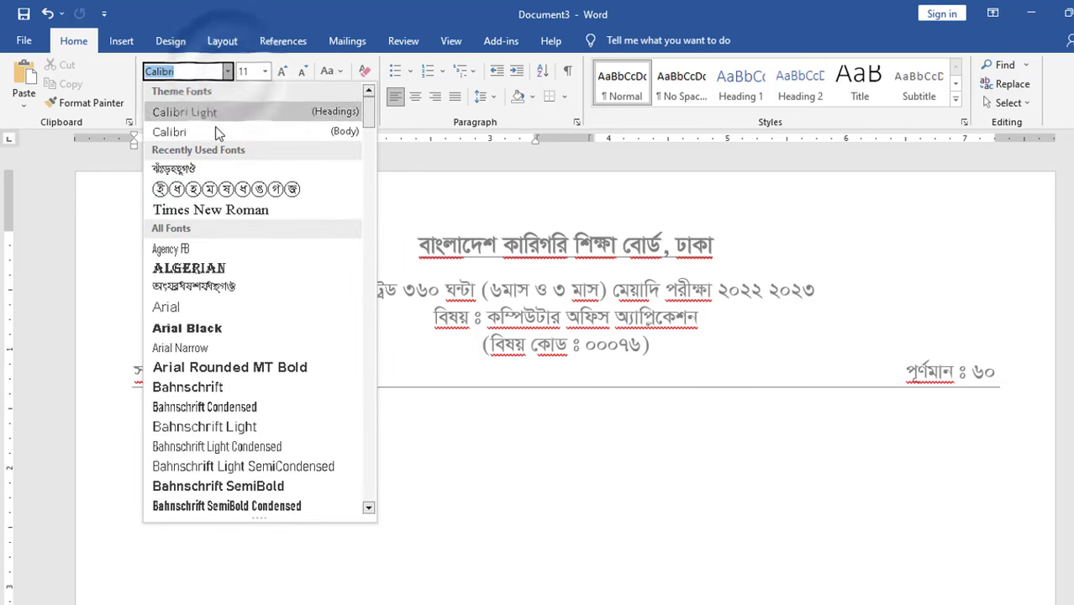
left_click(199, 167)
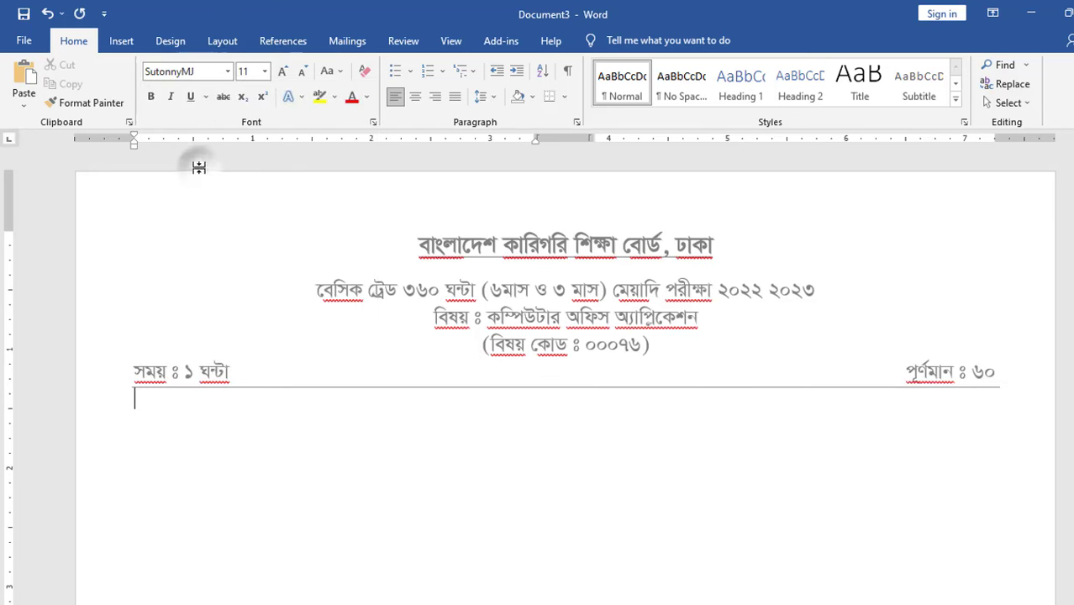
left_click(265, 71)
left_click(250, 169)
Start a numbered list in the body using the recently used "১।" number format, and set its left indent to 0"
left_click(442, 74)
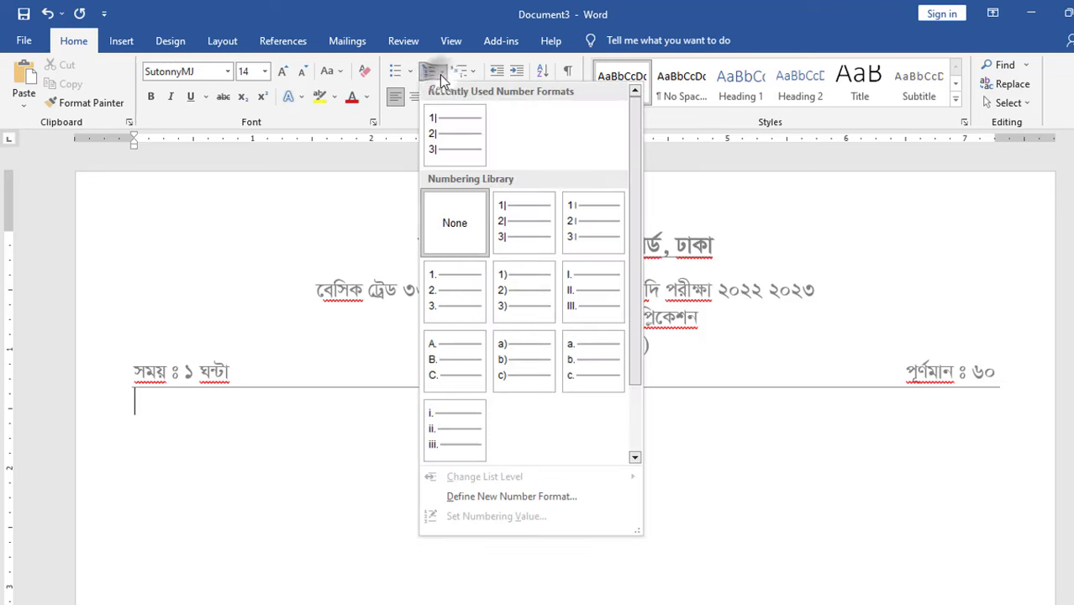
left_click(448, 141)
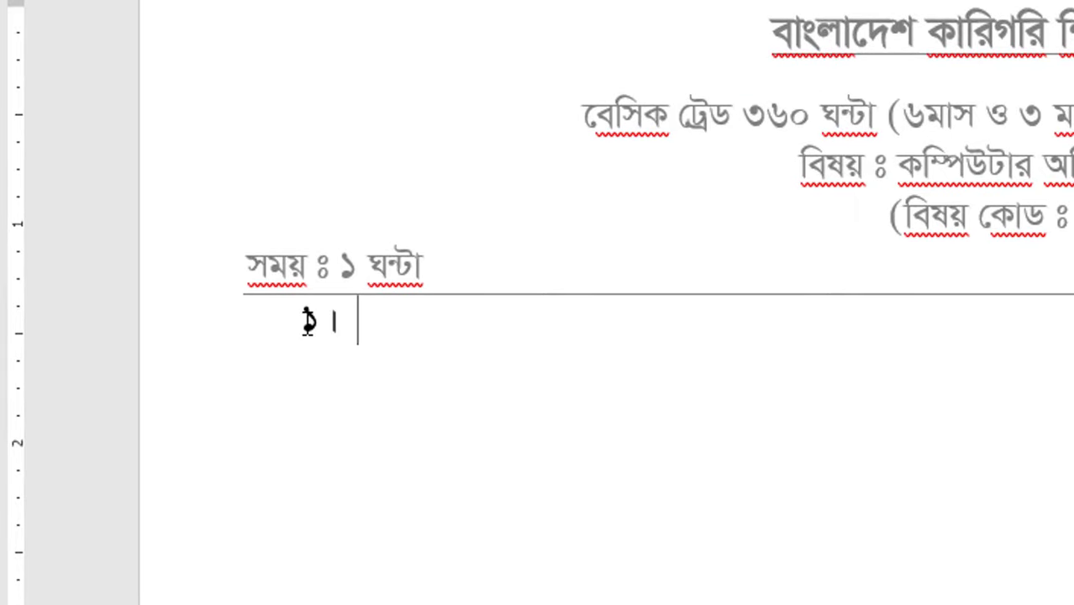
left_click(309, 320)
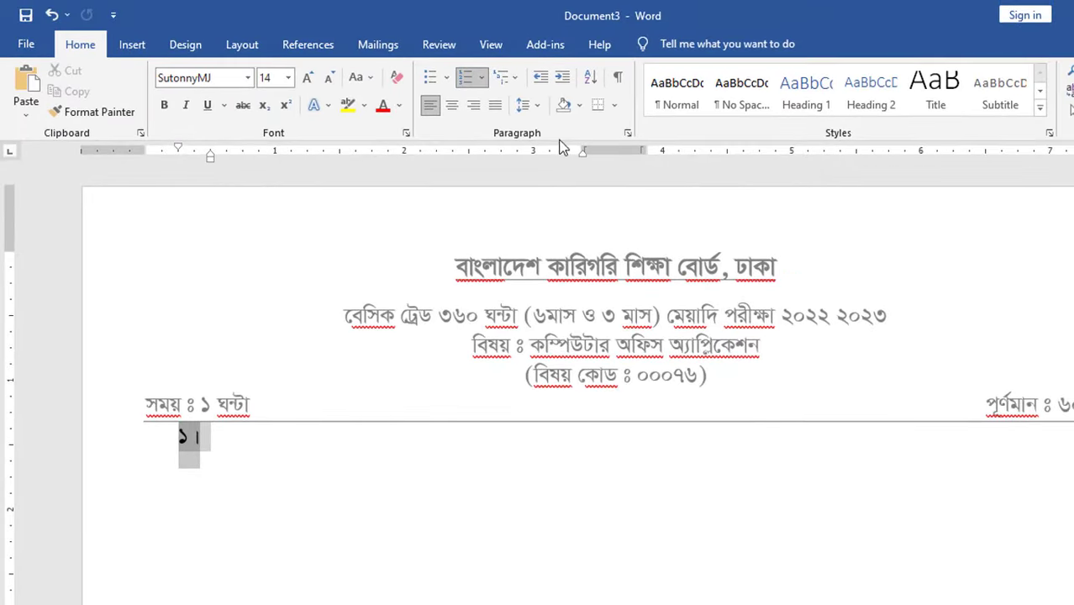
left_click(628, 135)
left_click_drag(250, 95, 477, 127)
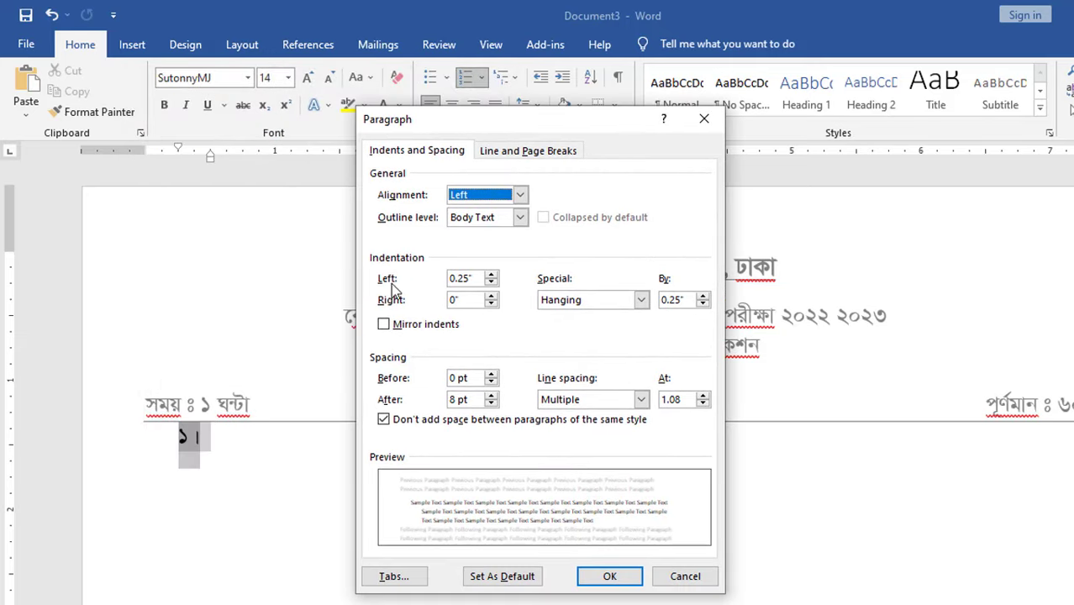
left_click(491, 284)
left_click(492, 284)
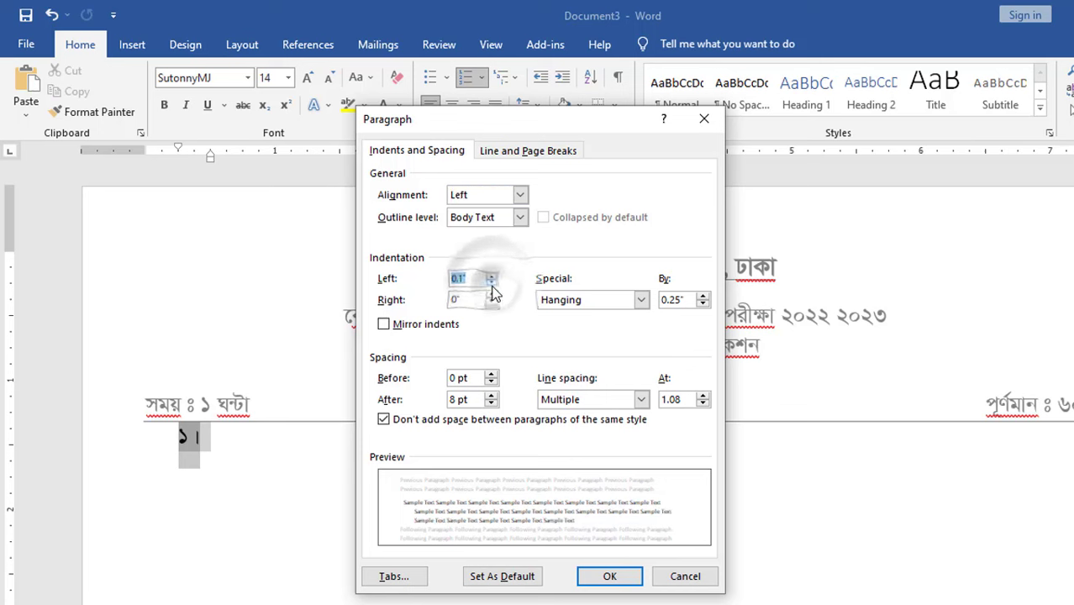
left_click(492, 284)
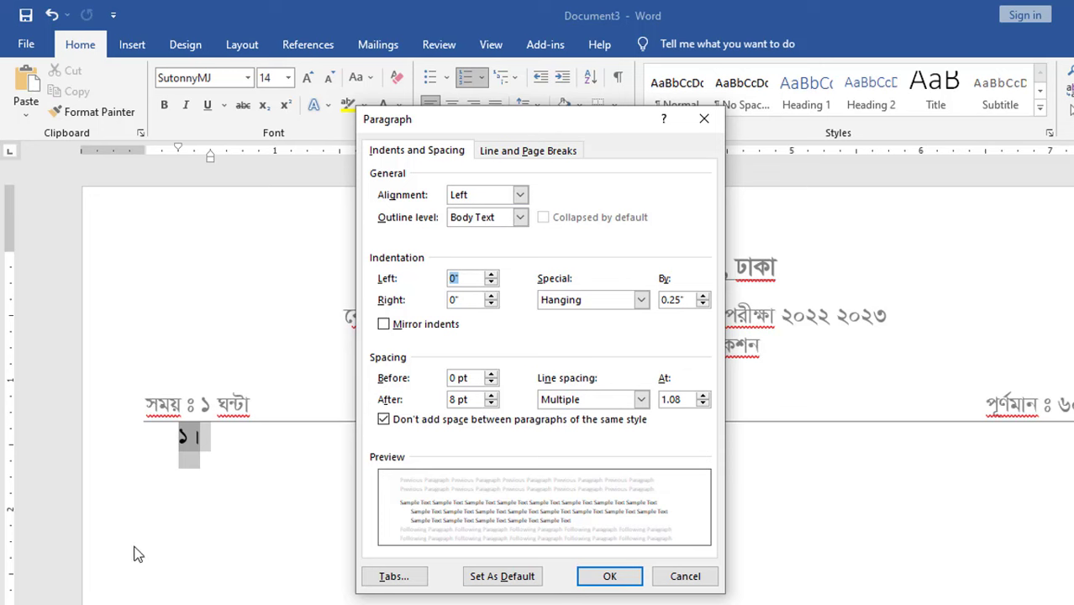
left_click(609, 579)
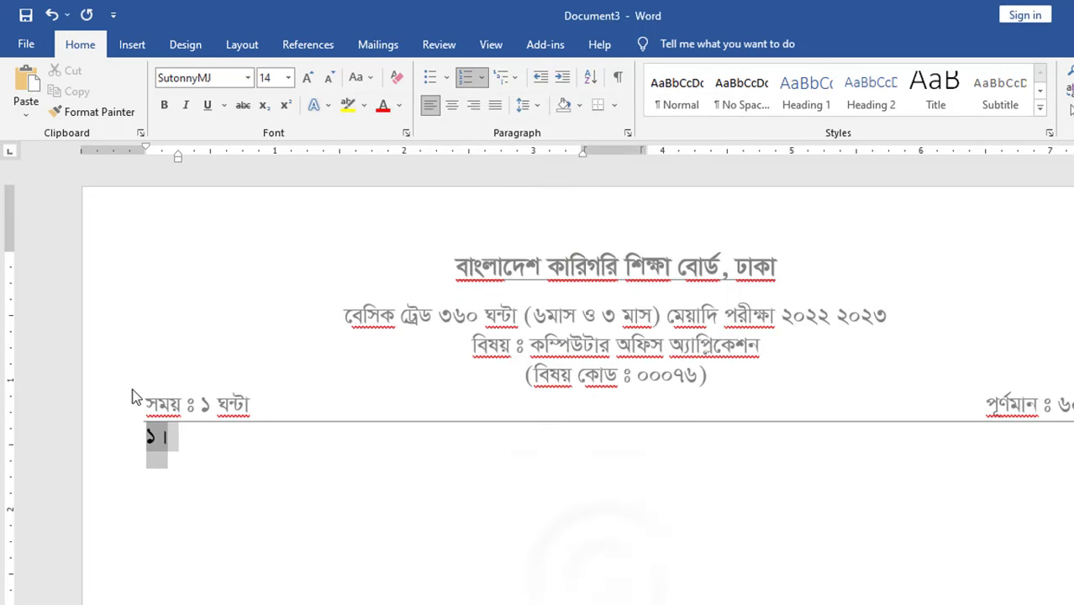
Write question 1 as "এক বাইট সমান কত বিট?" and add an unnumbered line below it with the option letter "ক"
left_click(179, 438)
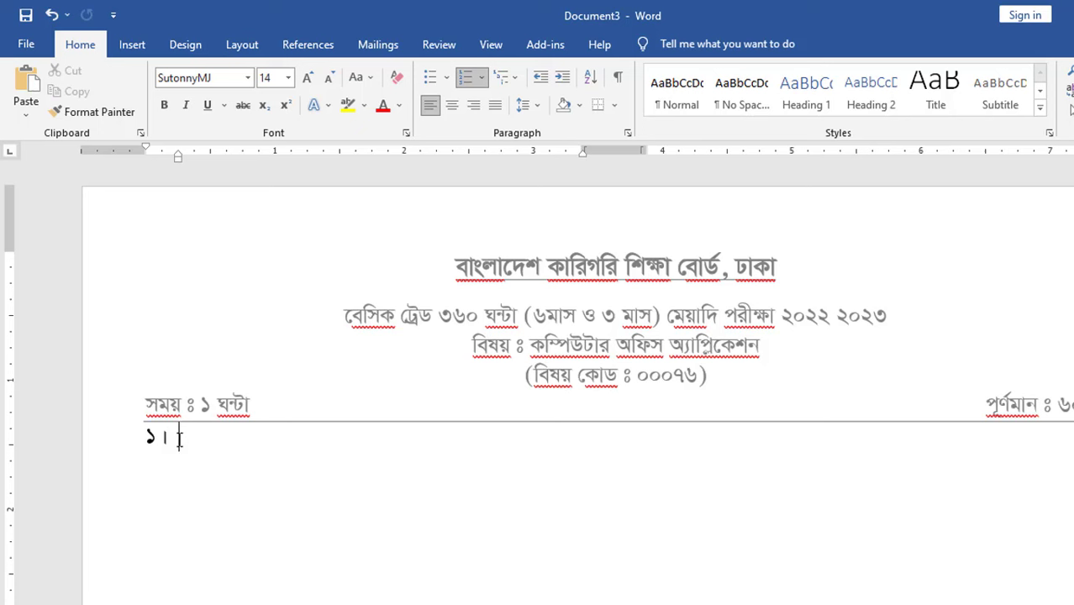
type("এক বাইট সমান ক")
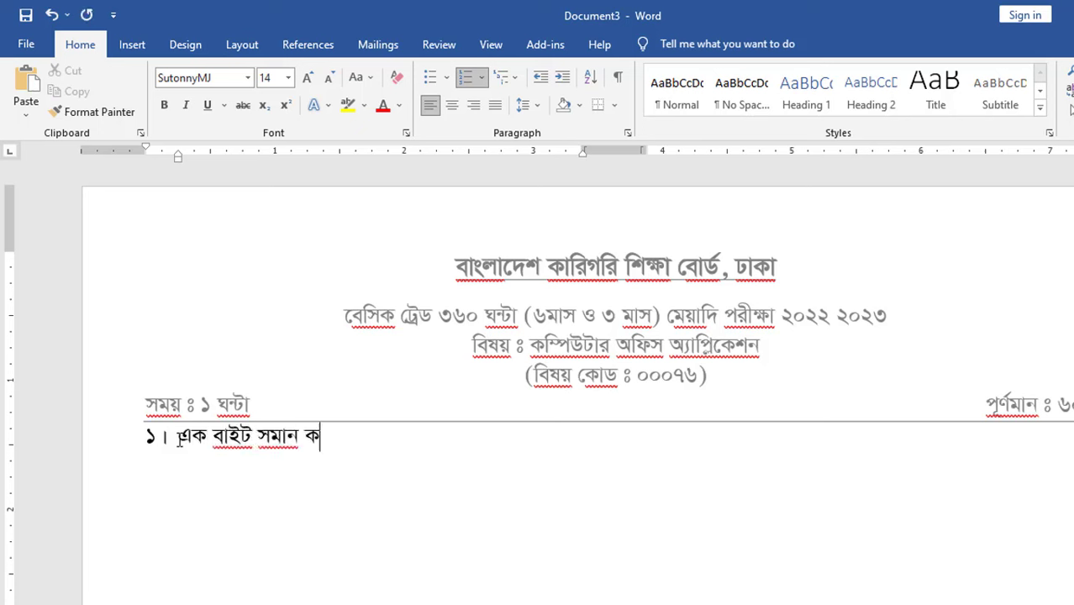
type("ত বিট?")
key("Return")
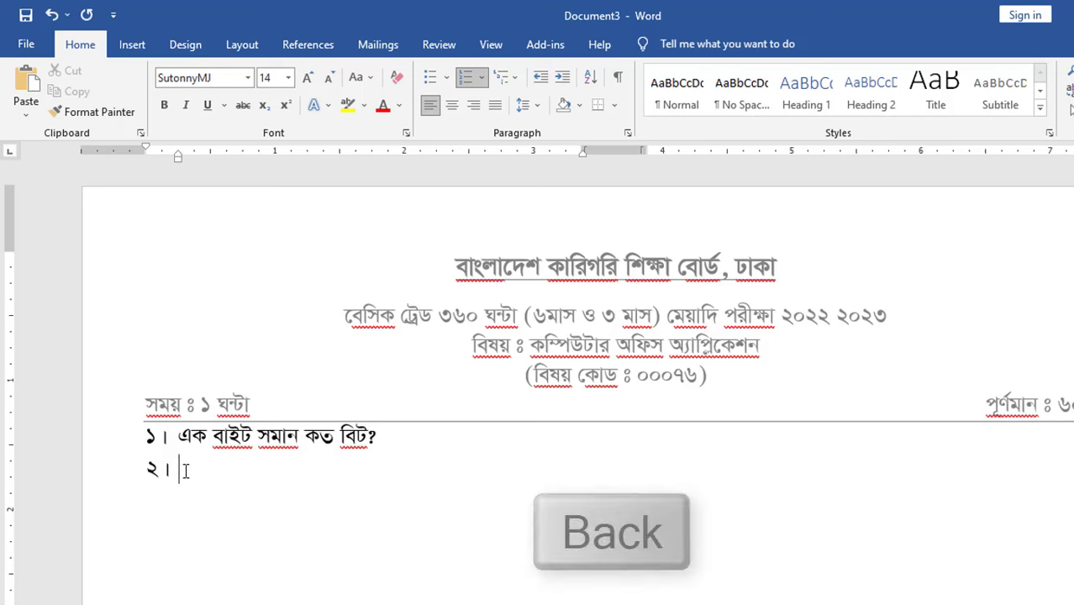
key("BackSpace")
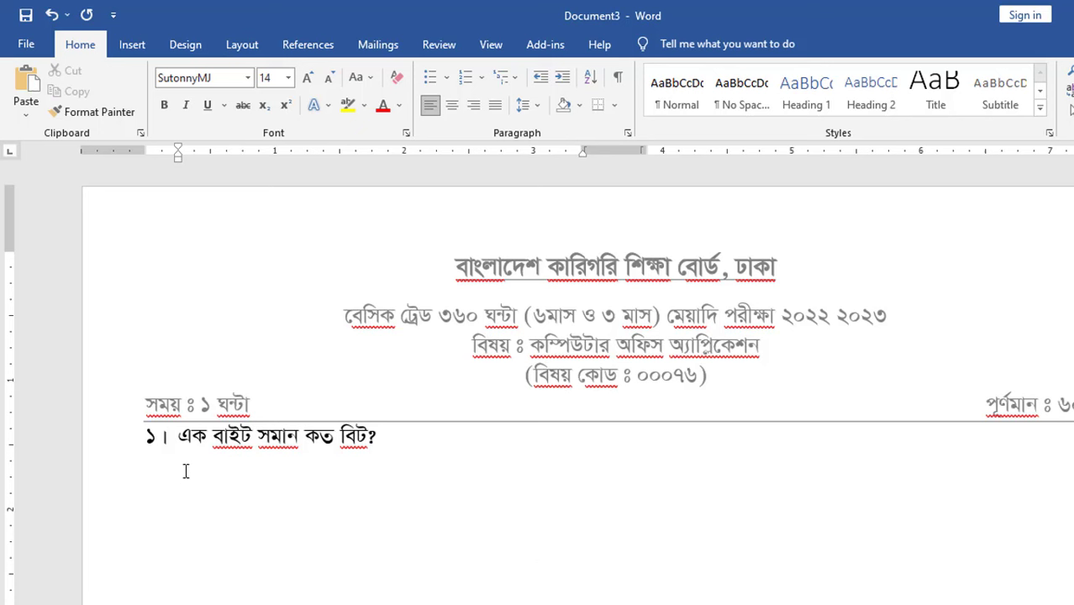
type("ক")
Draw a small oval over the option letter ক, with no fill and a black outline
left_click(132, 44)
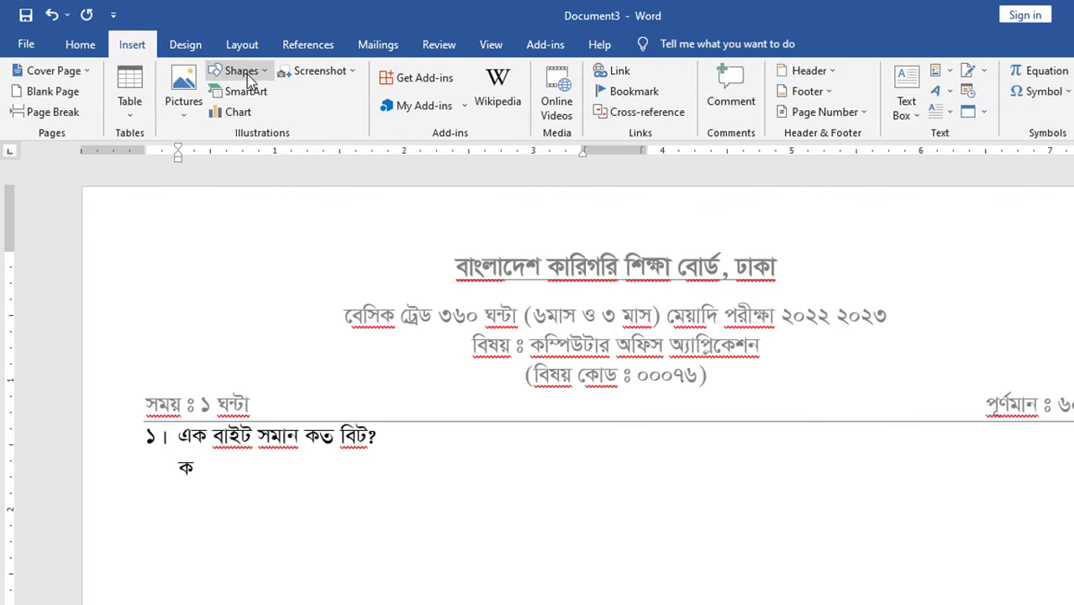
left_click(238, 71)
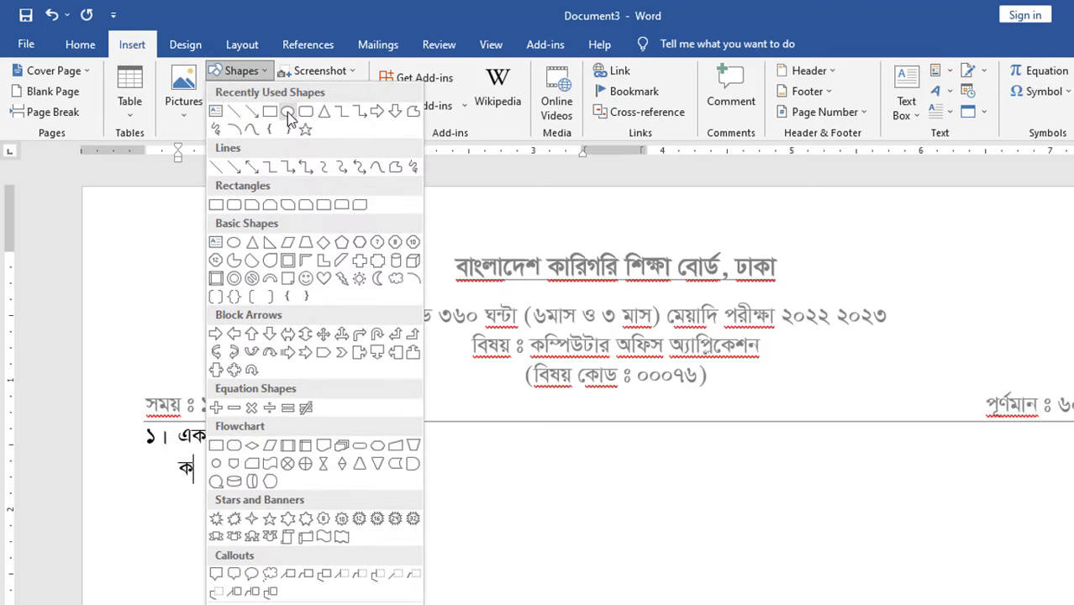
left_click(286, 110)
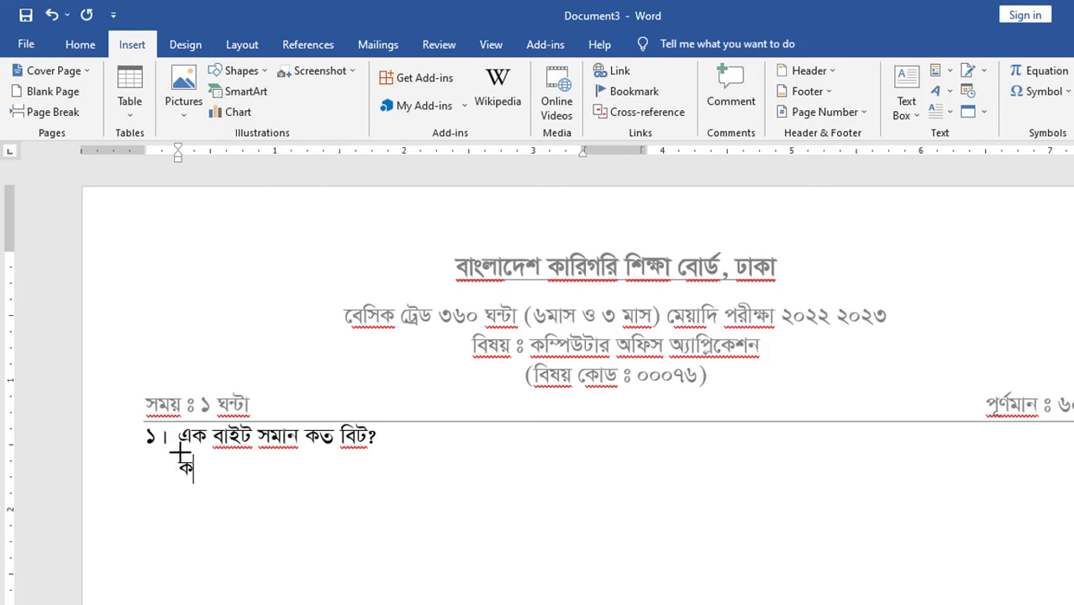
mouse_move(178, 459)
left_mouse_down()
mouse_move(199, 477)
mouse_move(196, 497)
mouse_move(190, 479)
left_mouse_up()
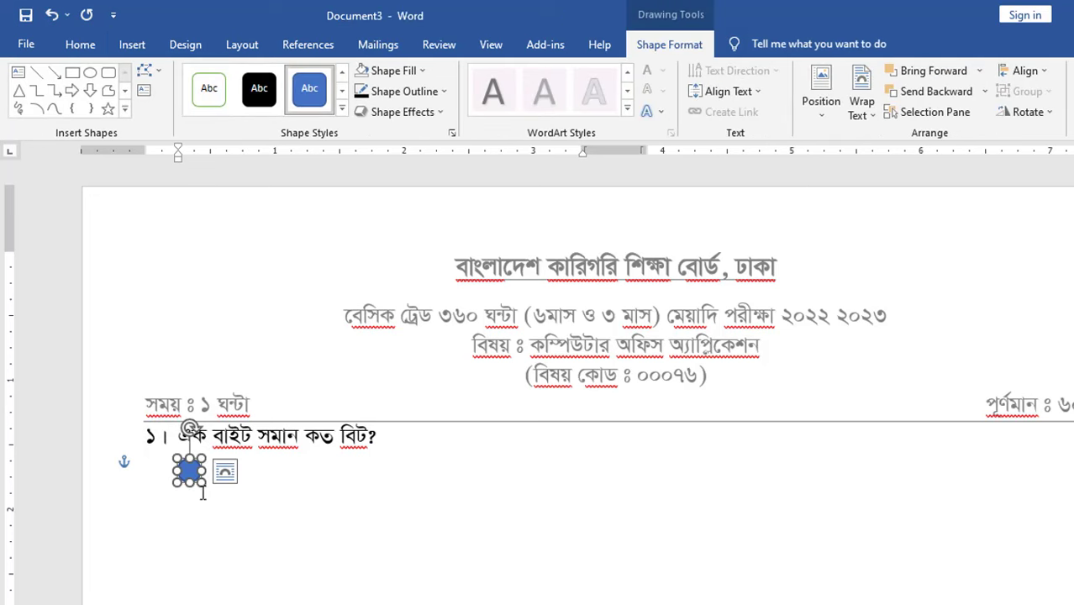
left_click(394, 71)
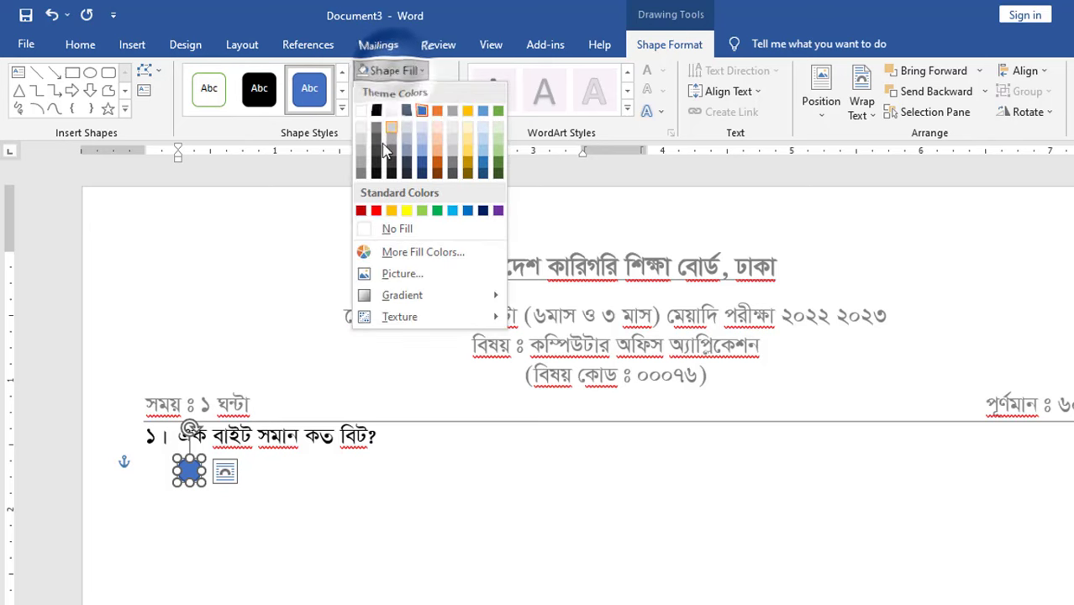
left_click(382, 229)
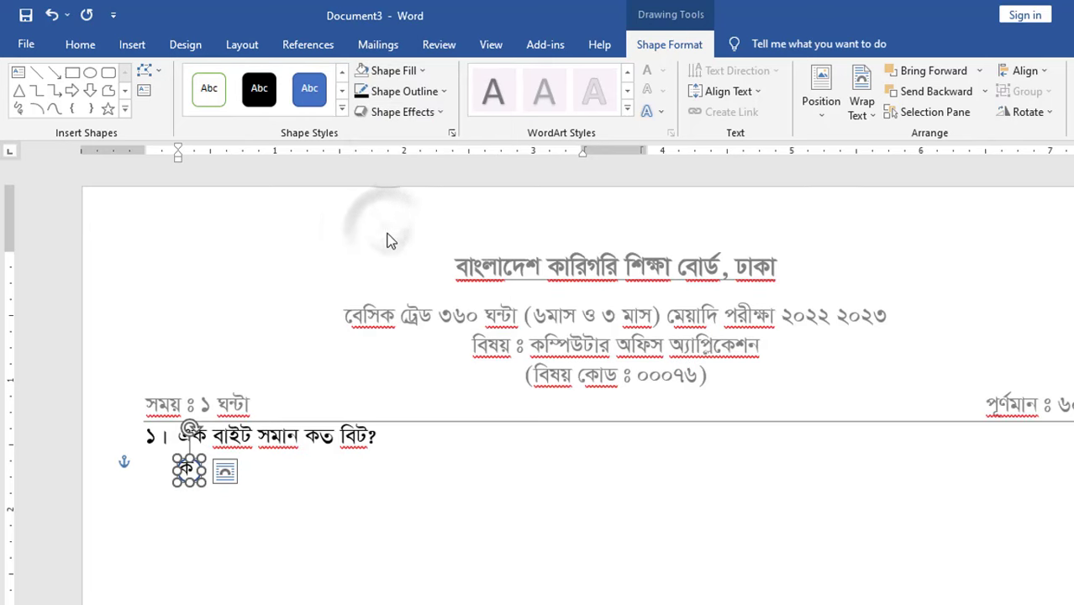
left_click(409, 93)
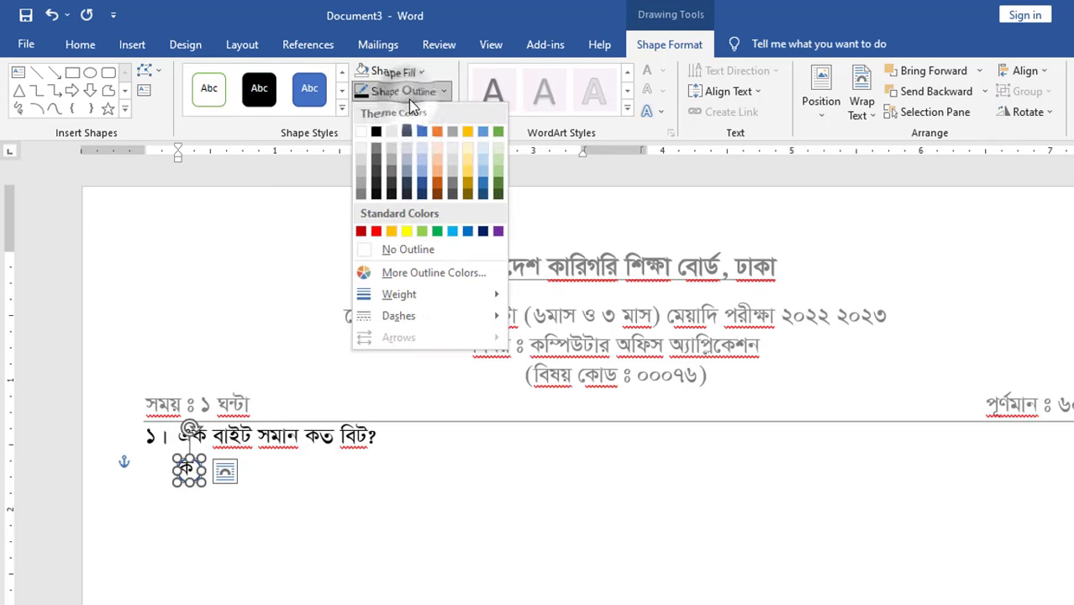
left_click(377, 134)
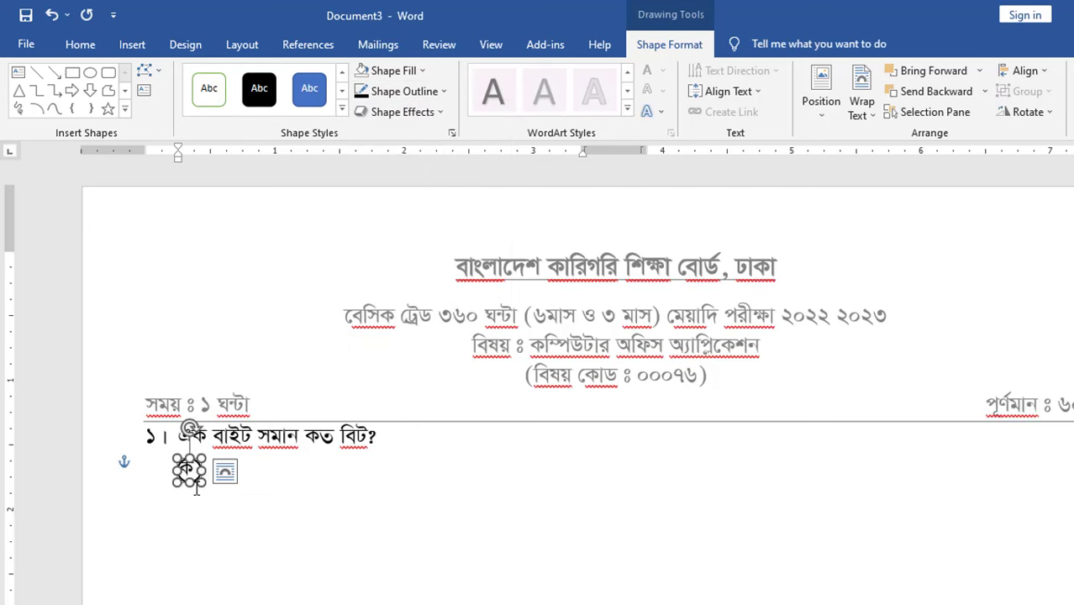
Nudge the circle slightly left and up so it is centered on ক, and return to the text line
key("ctrl+Left")
key("ctrl+Left")
key("ctrl+Left")
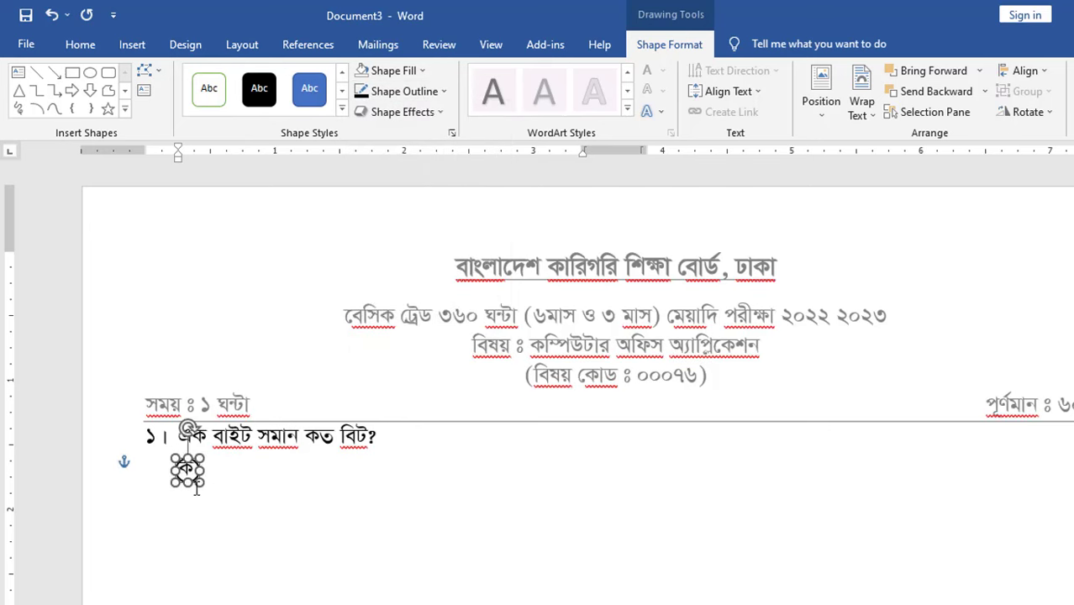
key("ctrl+Up")
key("ctrl+Up")
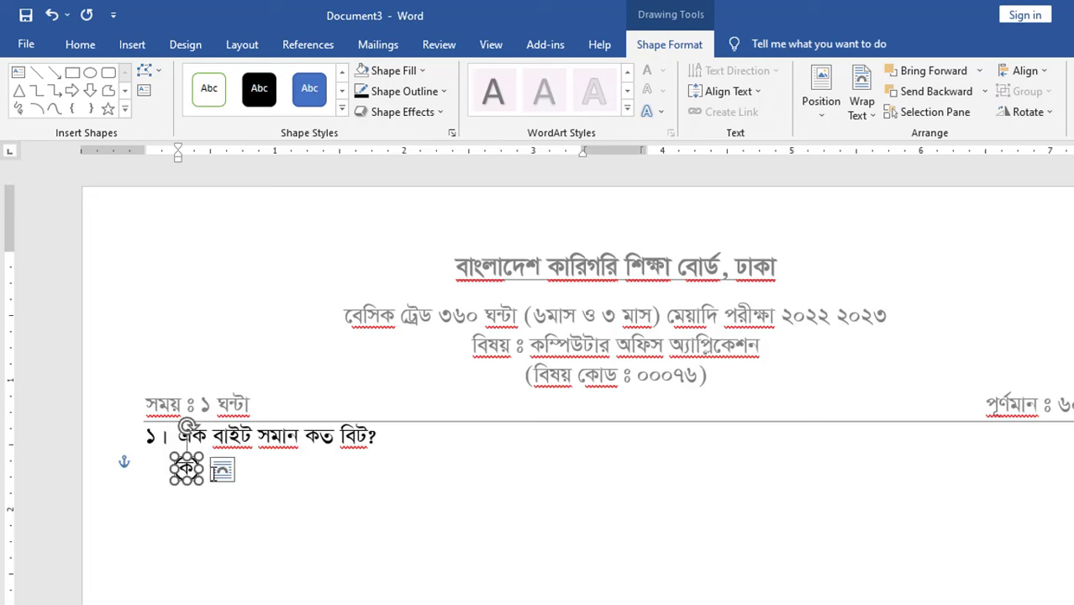
left_click(206, 468)
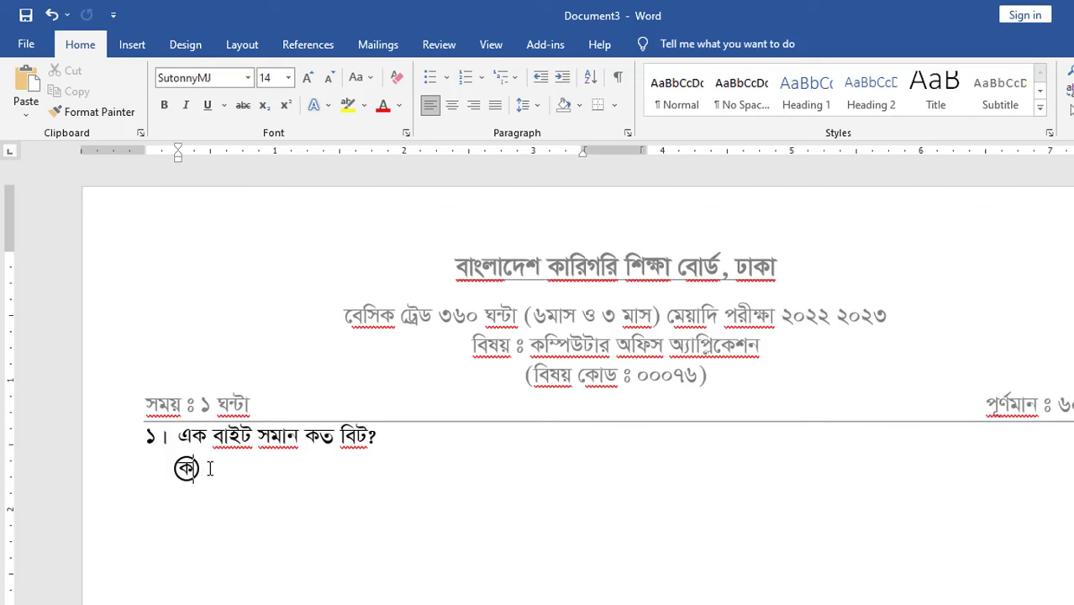
Delete the drawn oval and the letter ক from the option line below question 1
left_click(182, 471)
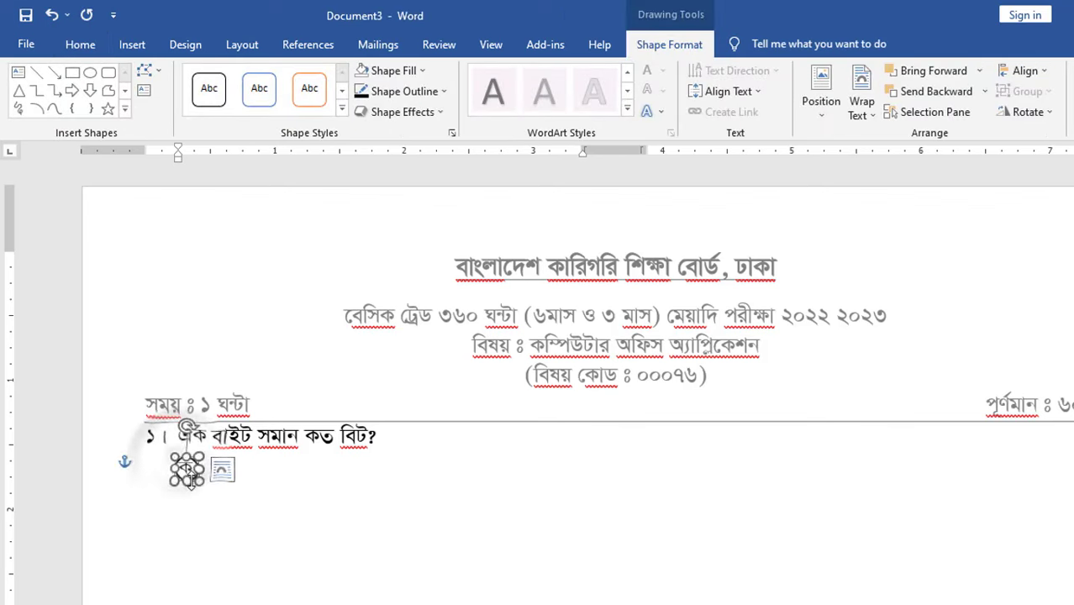
key("Delete")
key("BackSpace")
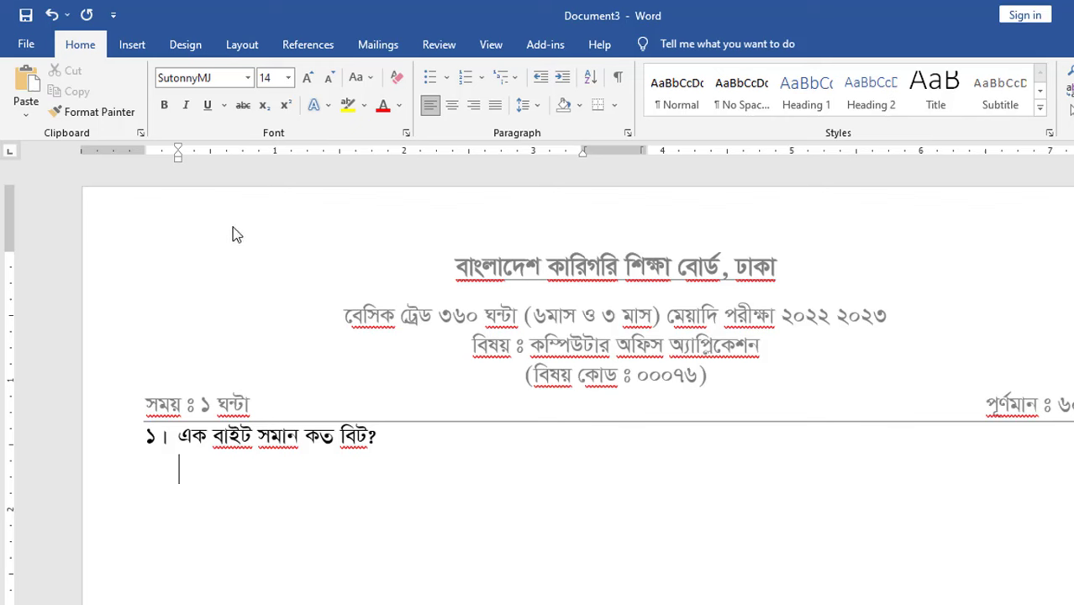
Switch the option line to the BanglaOMR font and enter ক, trying খ, গ and ঘ after it and erasing those extra letters
left_click(248, 77)
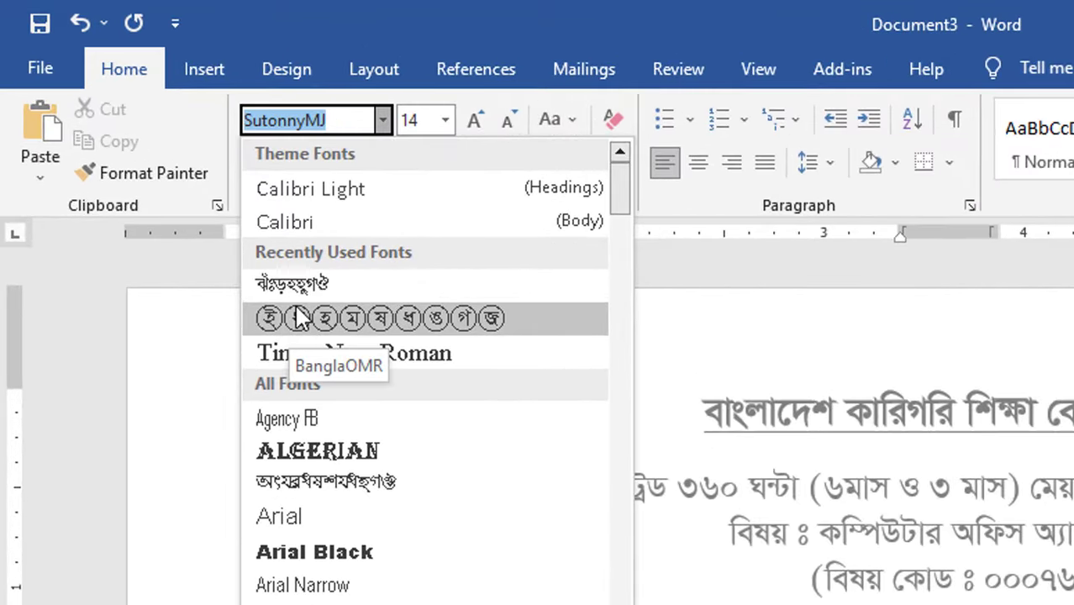
left_click(297, 321)
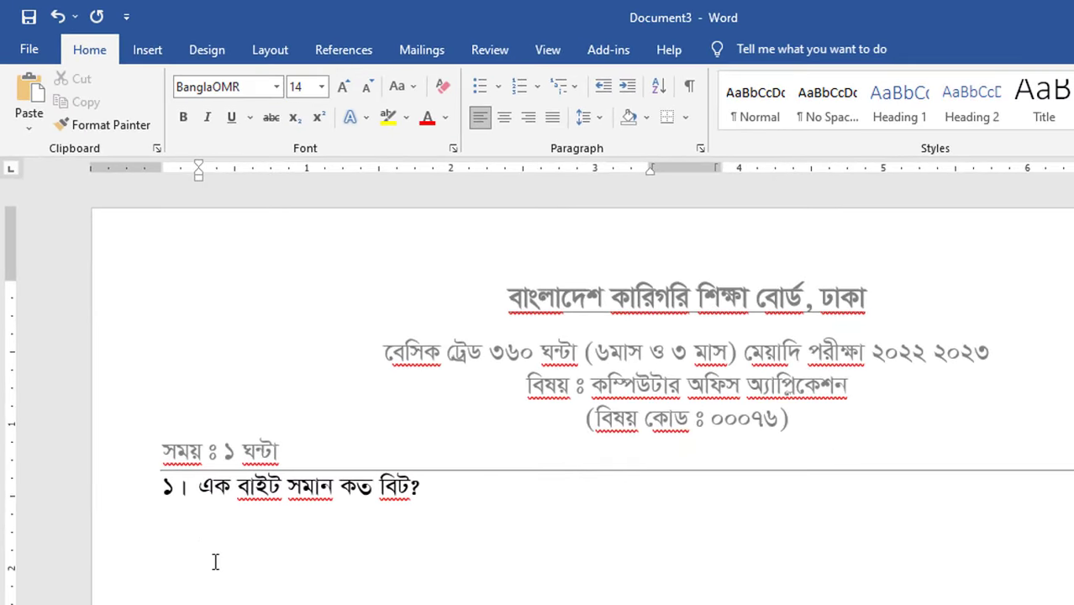
type("ক")
type("খগ")
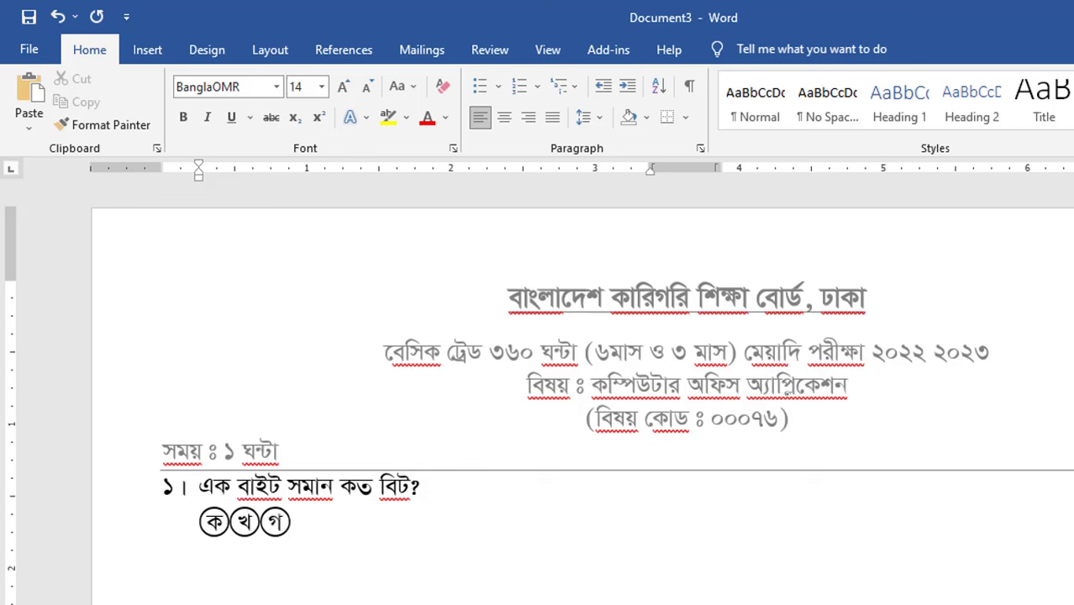
type("ঘ")
key("BackSpace")
key("BackSpace")
key("BackSpace")
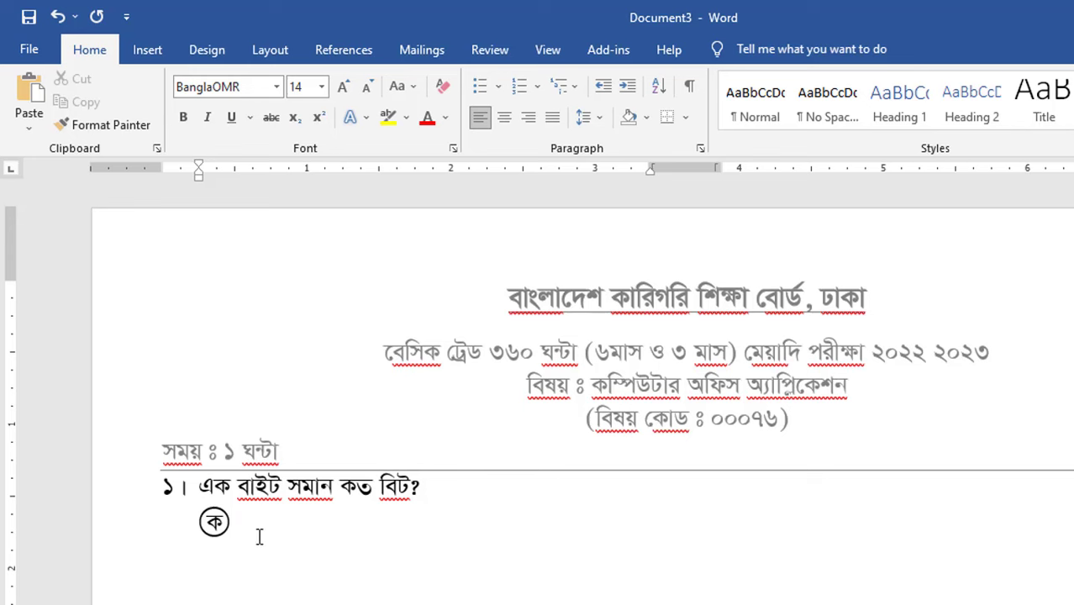
Write the answer "৪ বিট" after the circled ক in the SutonnyMJ font
left_click(277, 86)
left_click(228, 231)
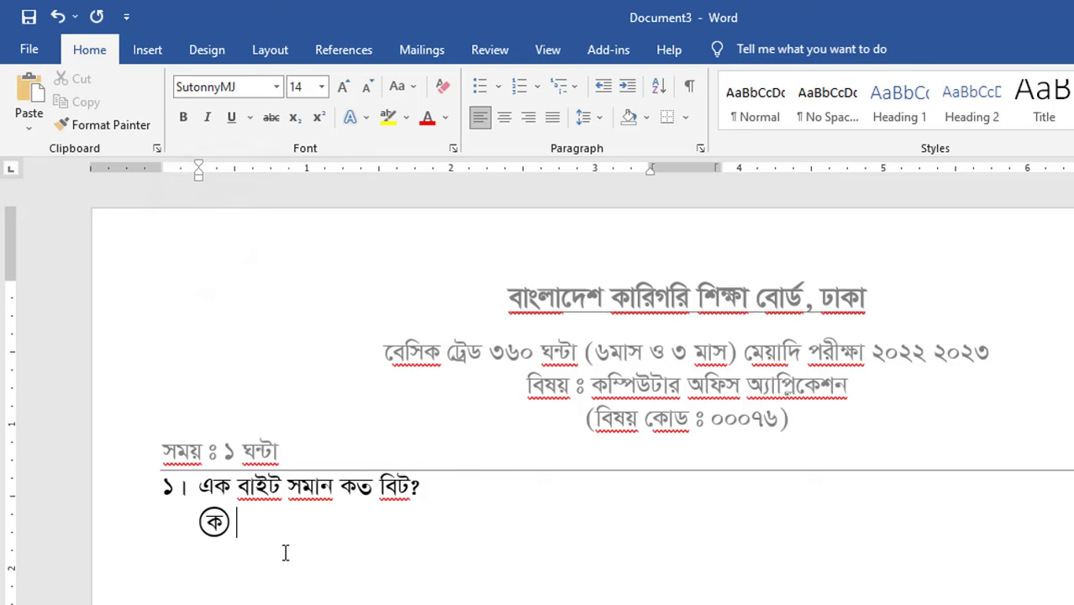
type("৪ বিট")
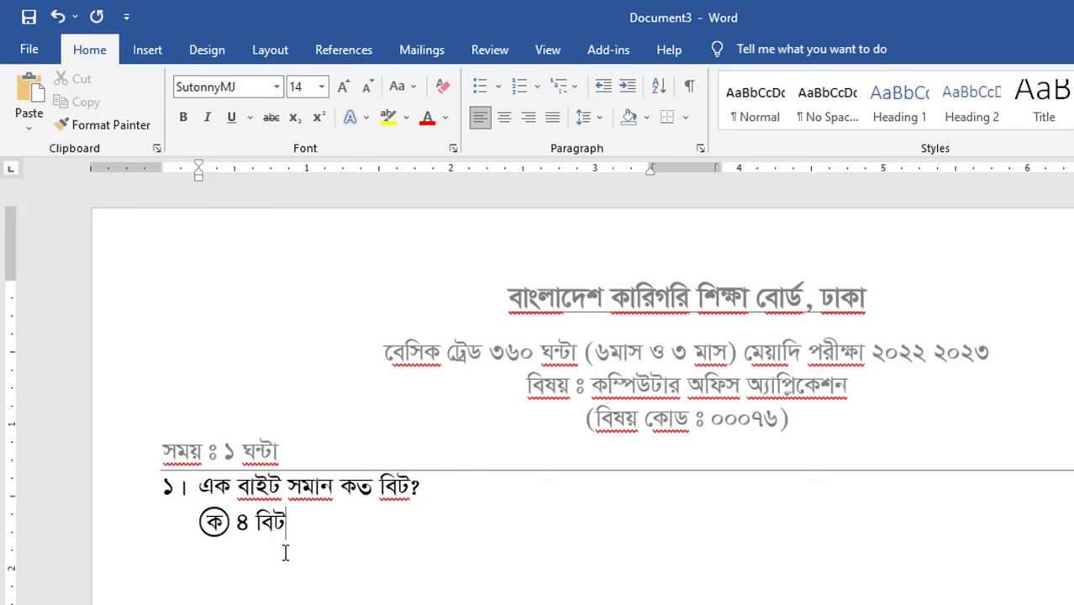
Add a tabbed second option on the same line with খ in BanglaOMR and "৬ বিট" in SutonnyMJ
key("Tab")
key("Tab")
key("BackSpace")
left_click(276, 87)
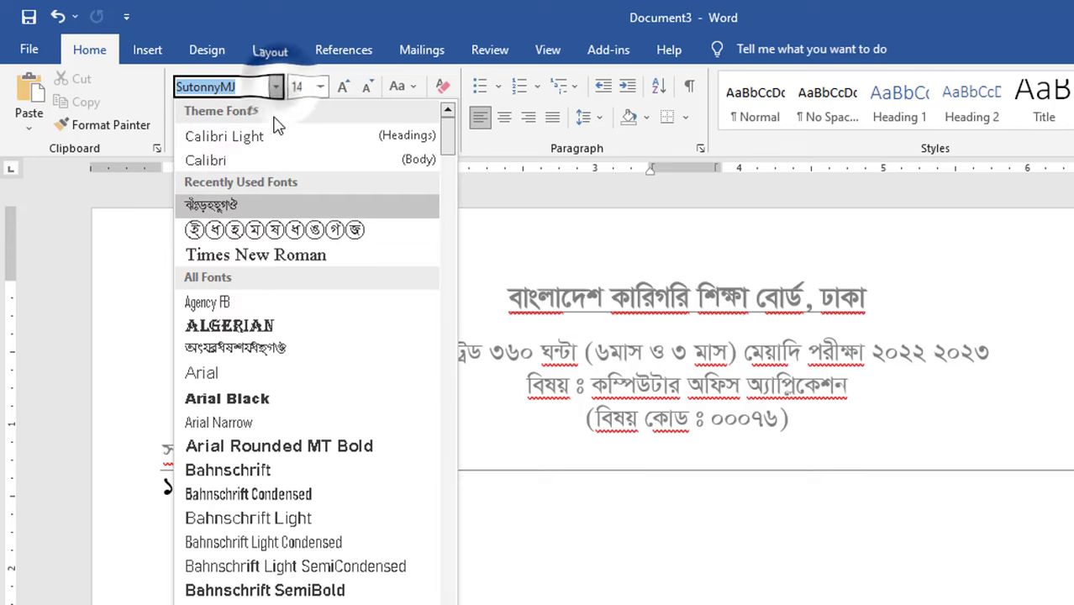
left_click(257, 233)
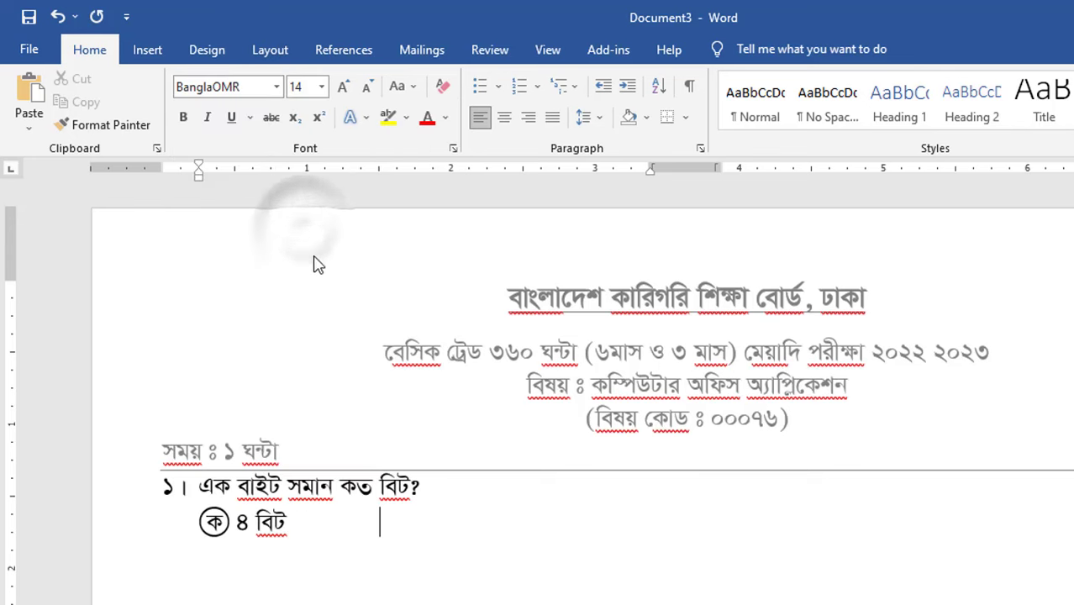
type("খ")
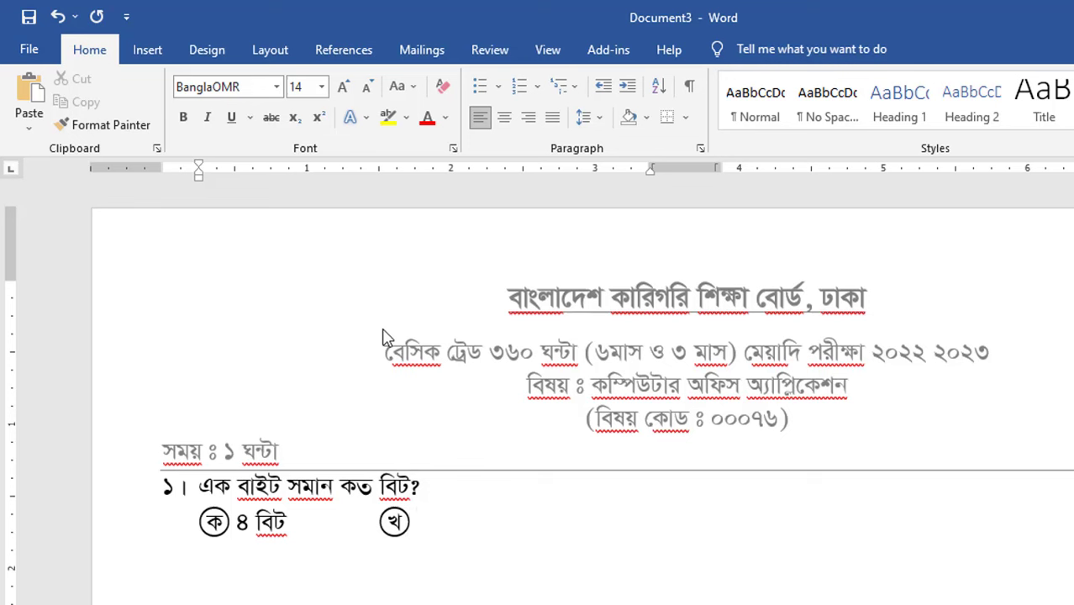
left_click(275, 87)
left_click(243, 227)
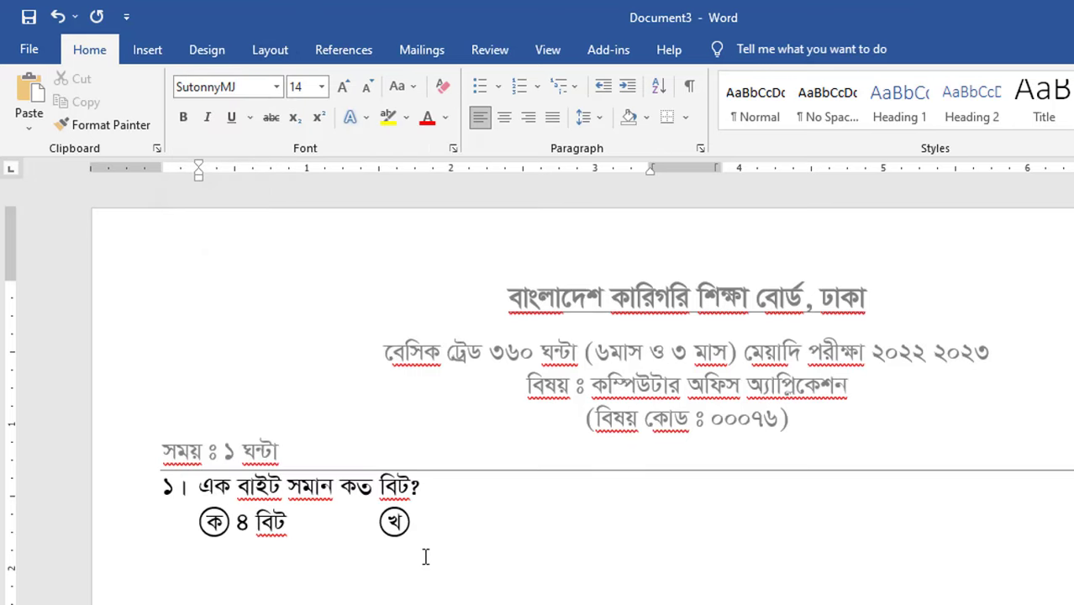
type("৬ বিট")
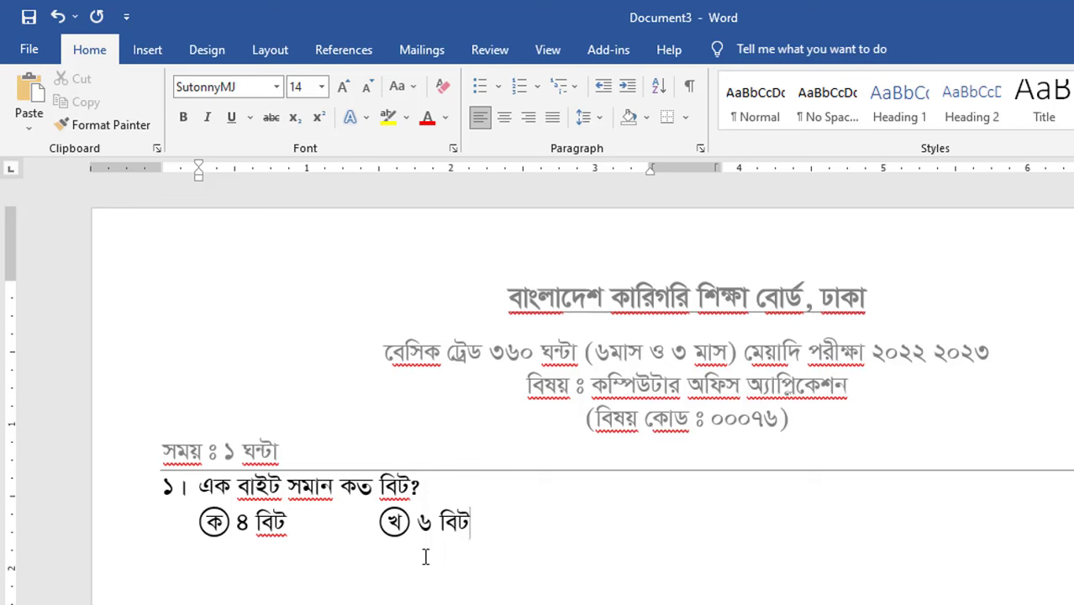
Add a new option line with গ in BanglaOMR followed by "৮ বিট" in SutonnyMJ
key("Return")
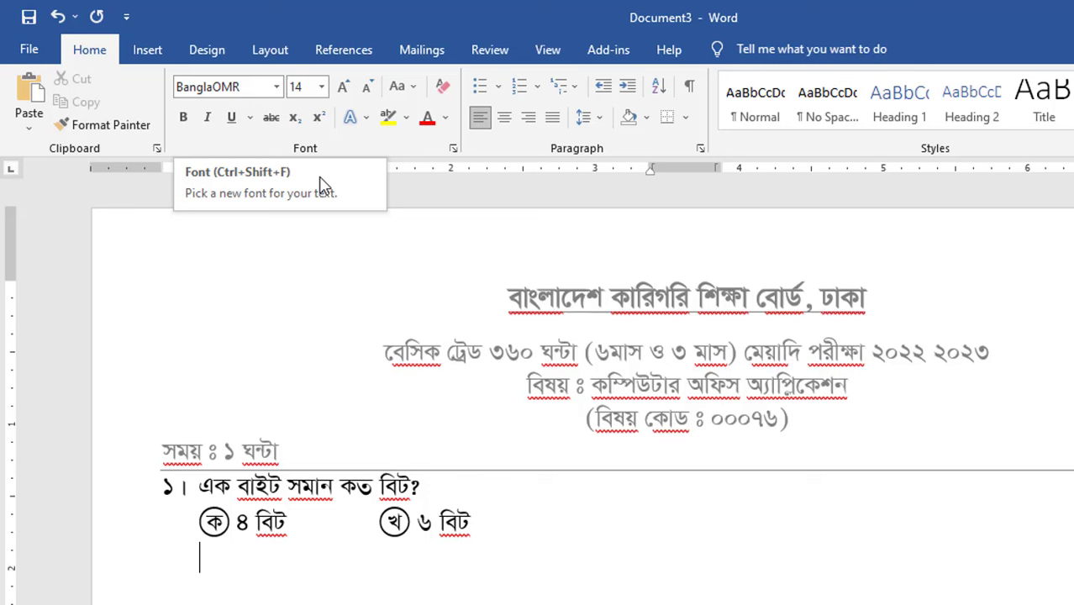
type("গ")
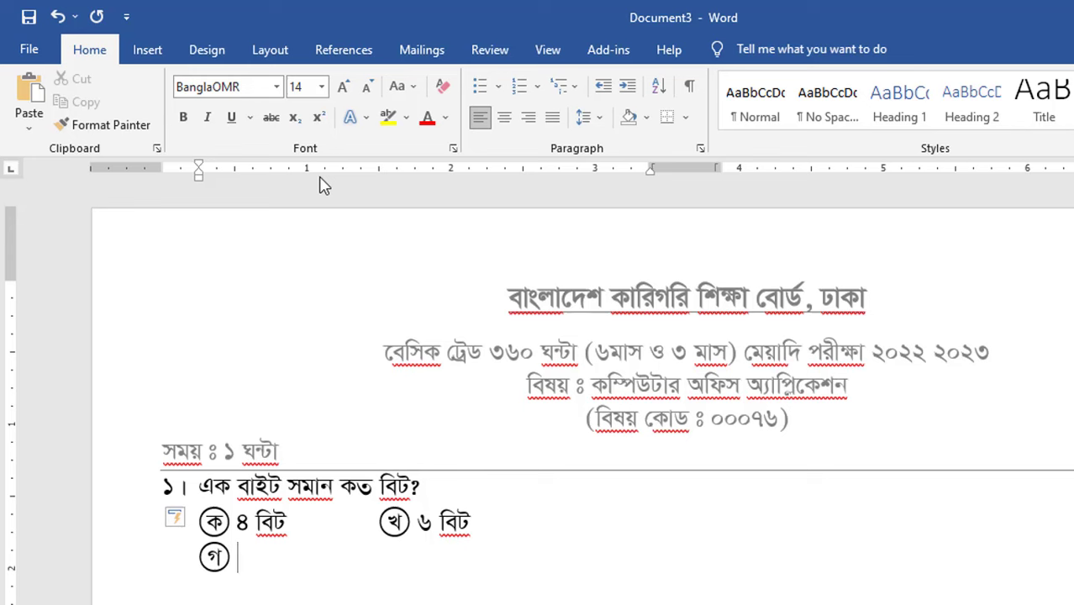
left_click(275, 88)
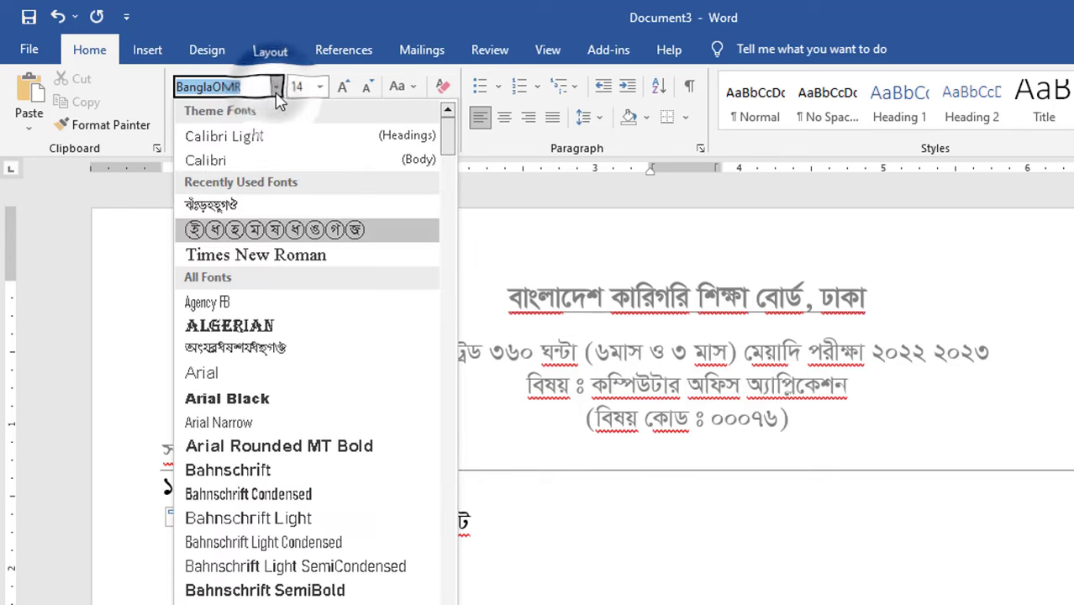
left_click(252, 209)
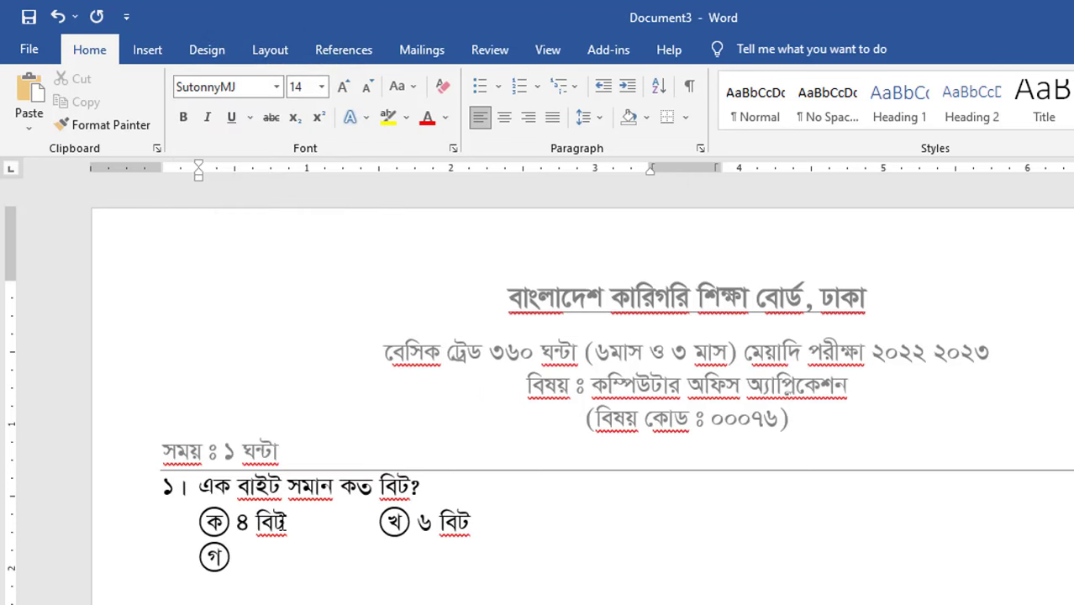
type("8 weU")
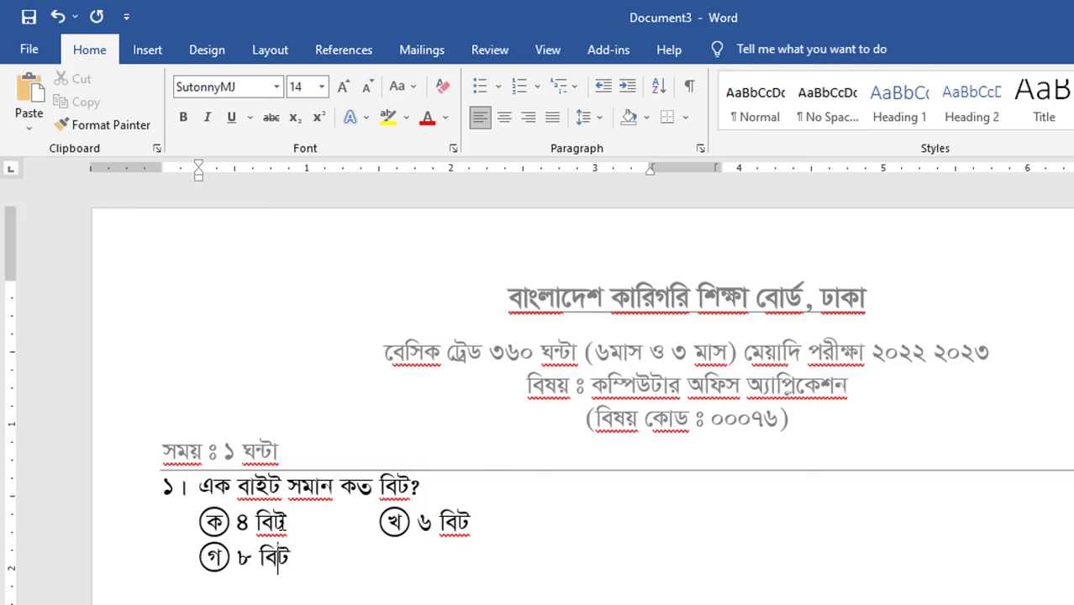
Add the tabbed fourth option with the letter গ in BanglaOMR and "১৬ বিট" in SutonnyMJ, and switch the font back to BanglaOMR
key("Tab")
key("Tab")
left_click(277, 87)
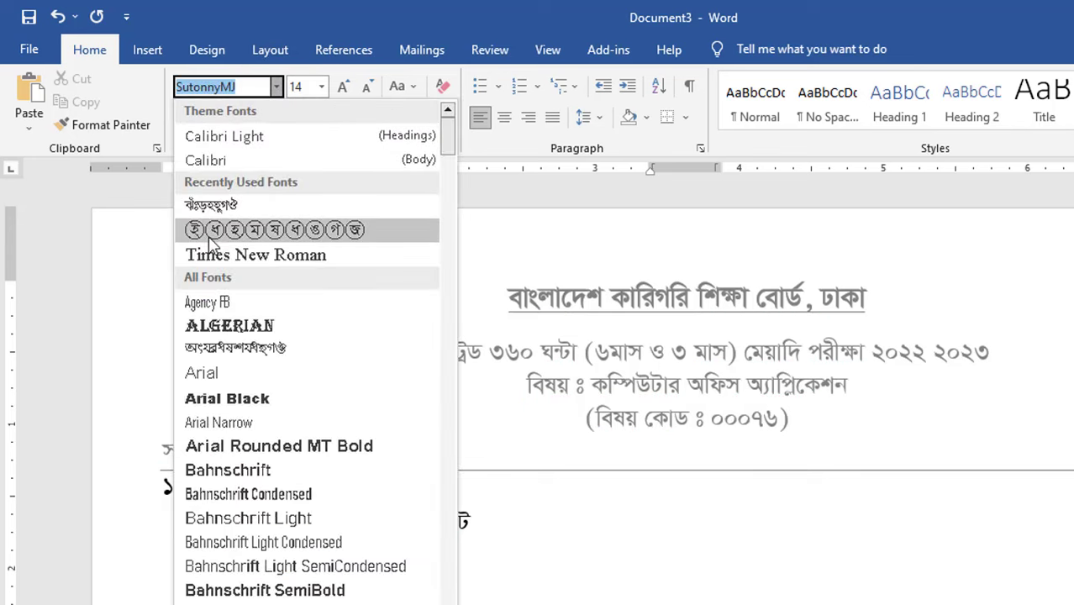
left_click(273, 237)
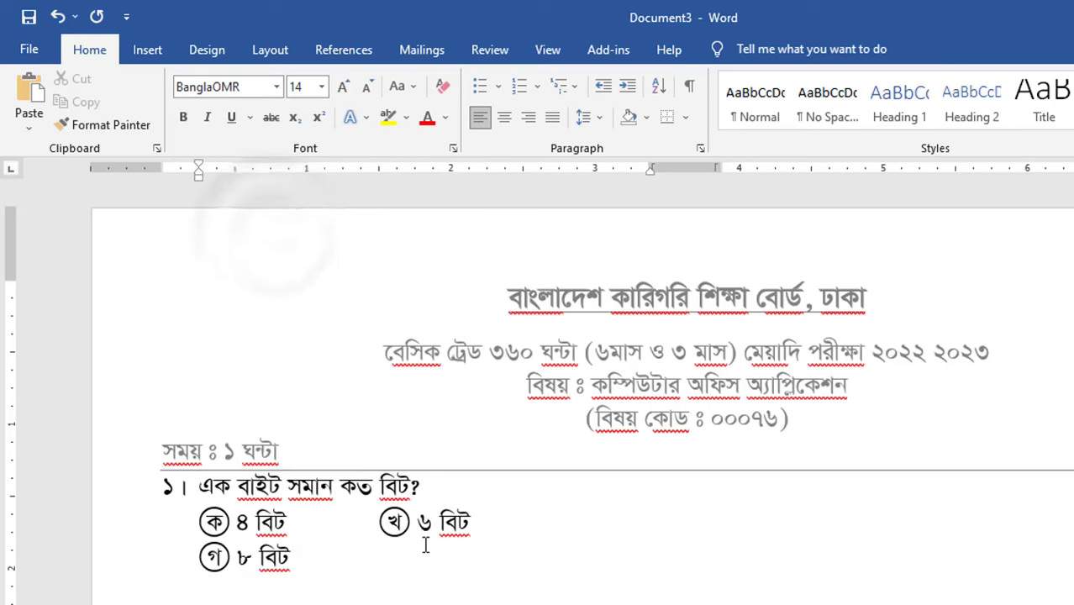
type("c")
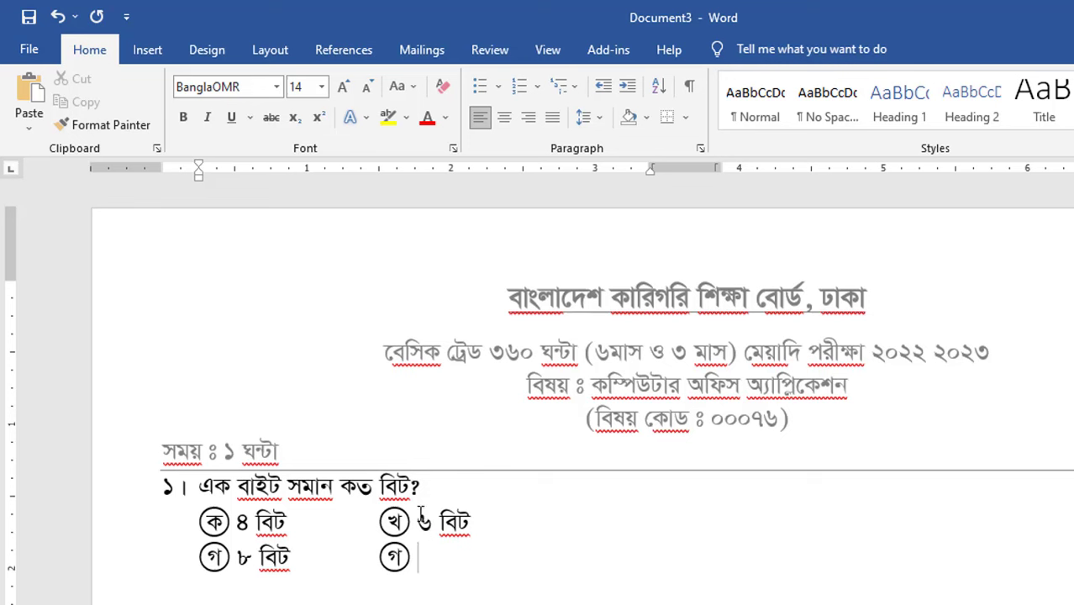
left_click(276, 86)
left_click(240, 230)
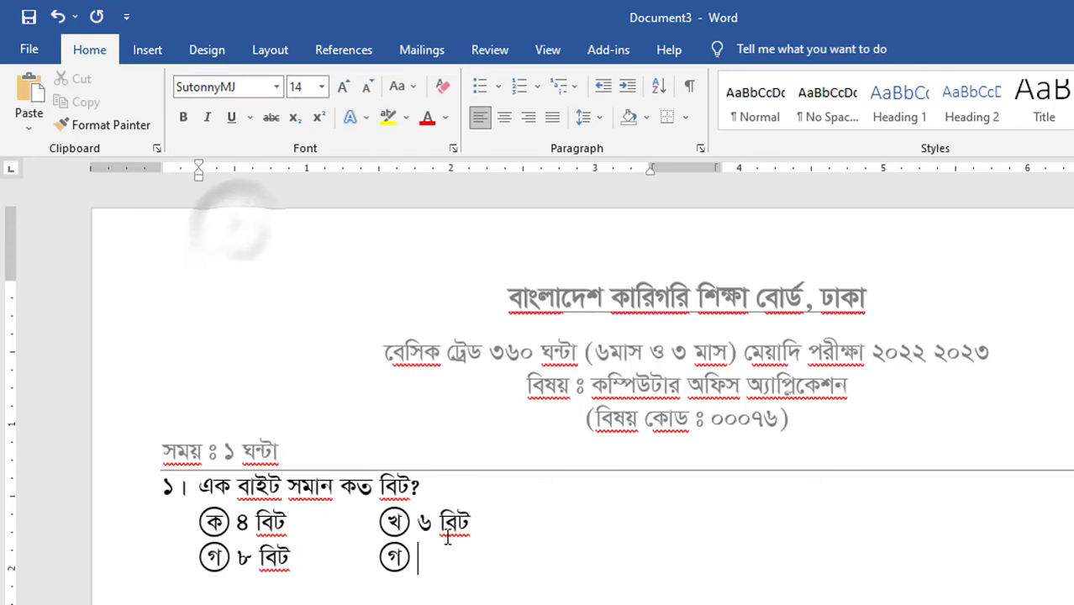
type("১")
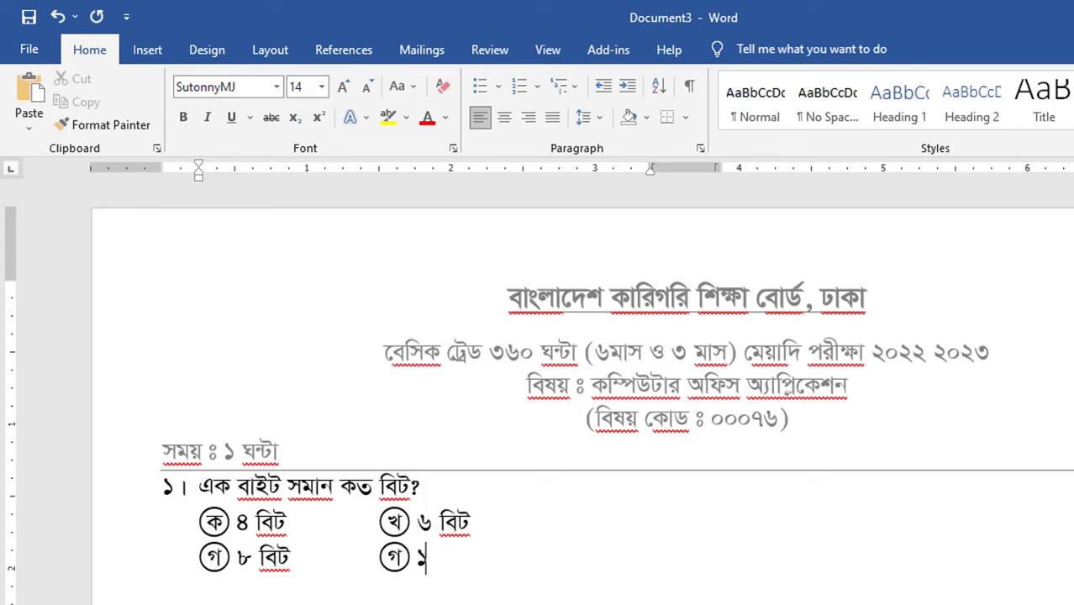
type("২ বিট")
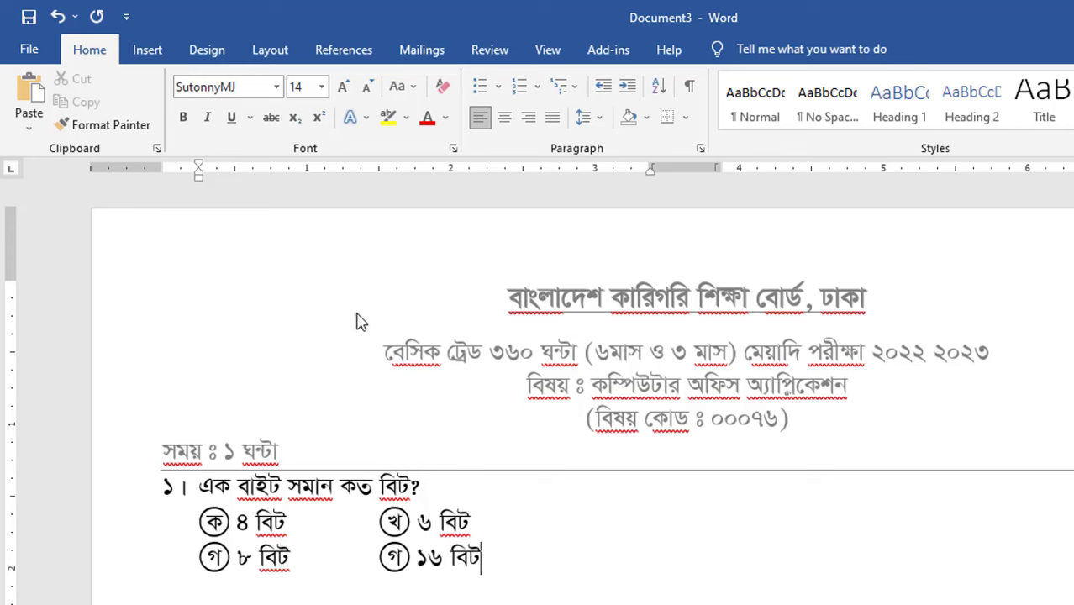
left_click(275, 86)
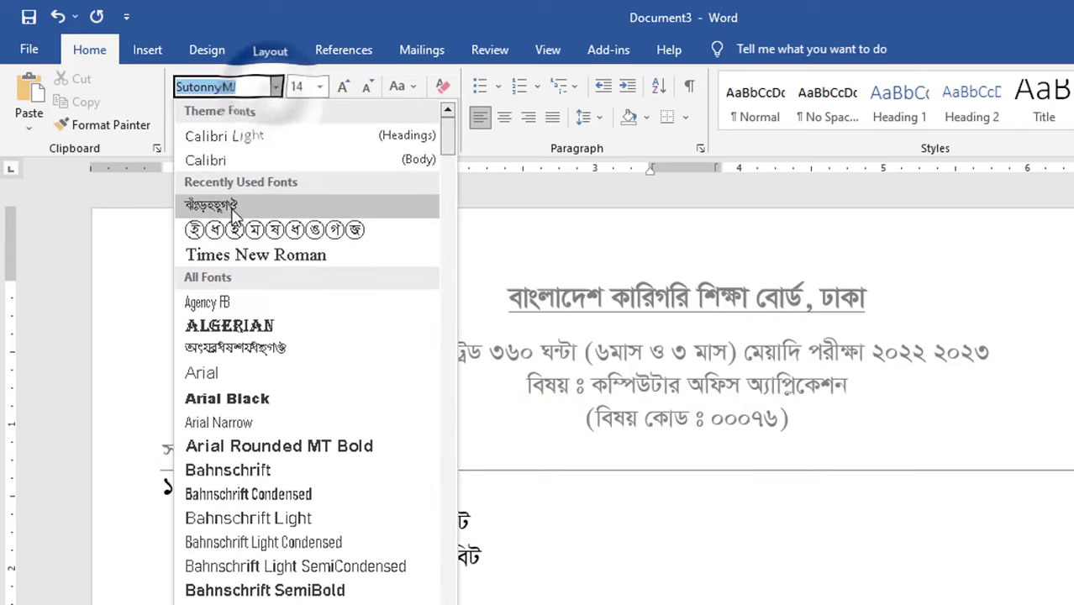
left_click(233, 224)
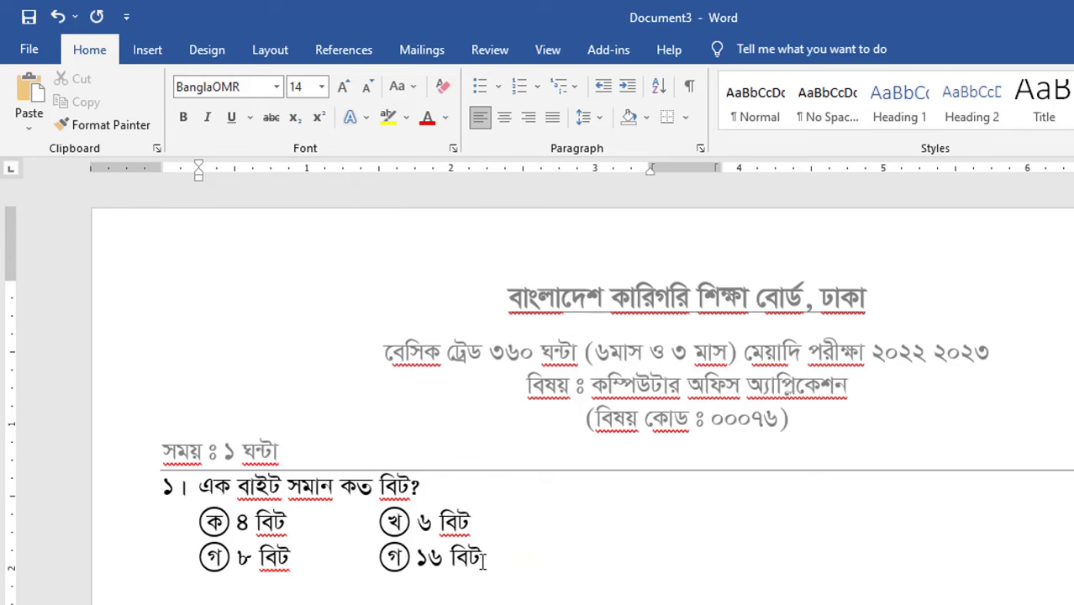
Copy question 1 with its four options and paste it below as question 2
left_click(486, 557)
left_click_drag(485, 510, 142, 430)
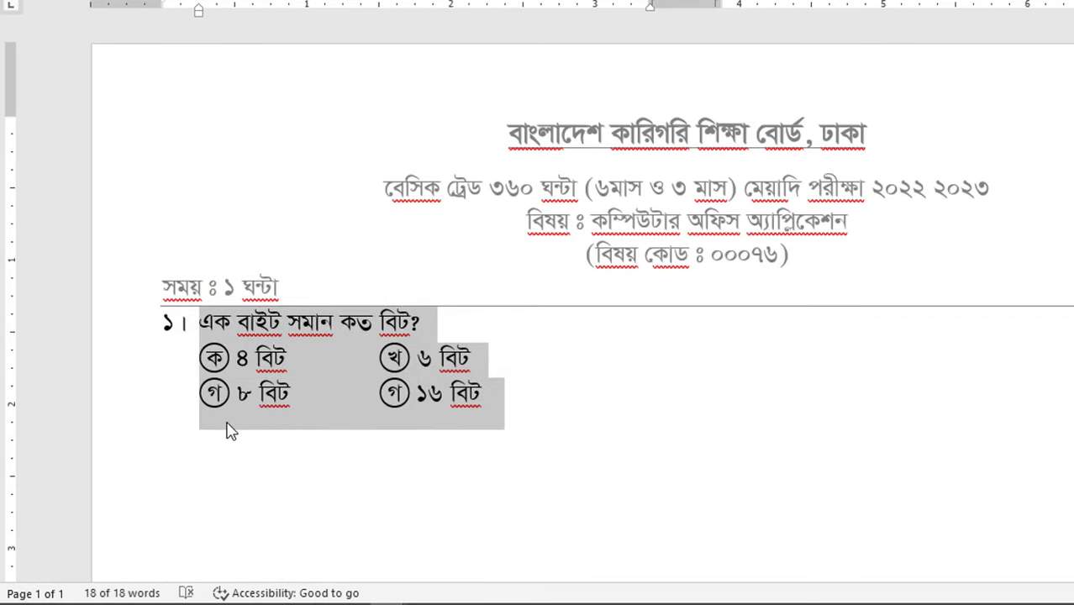
key("ctrl+c")
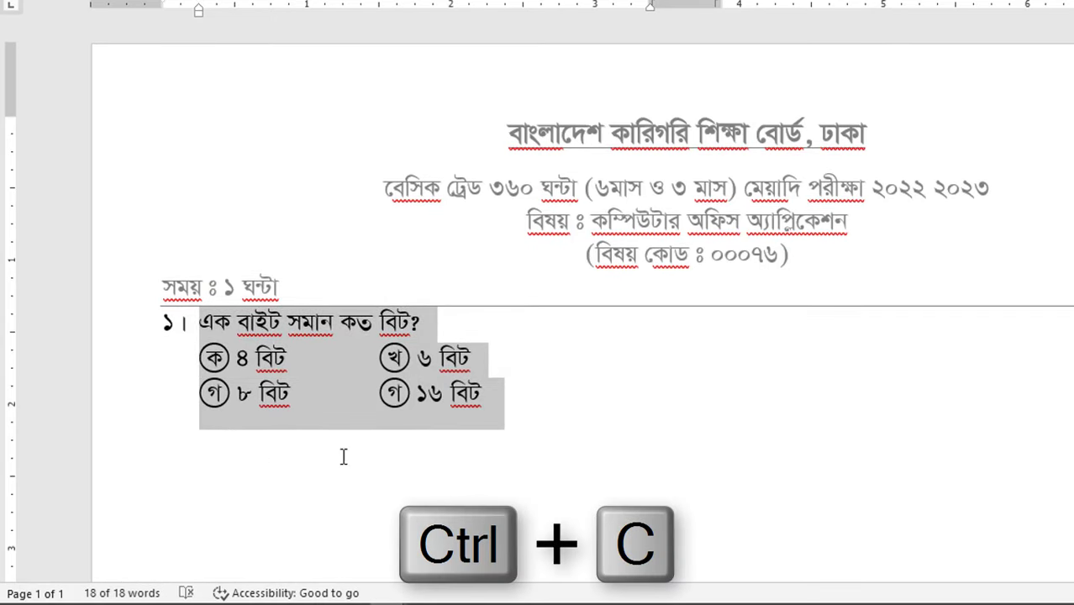
left_click(509, 404)
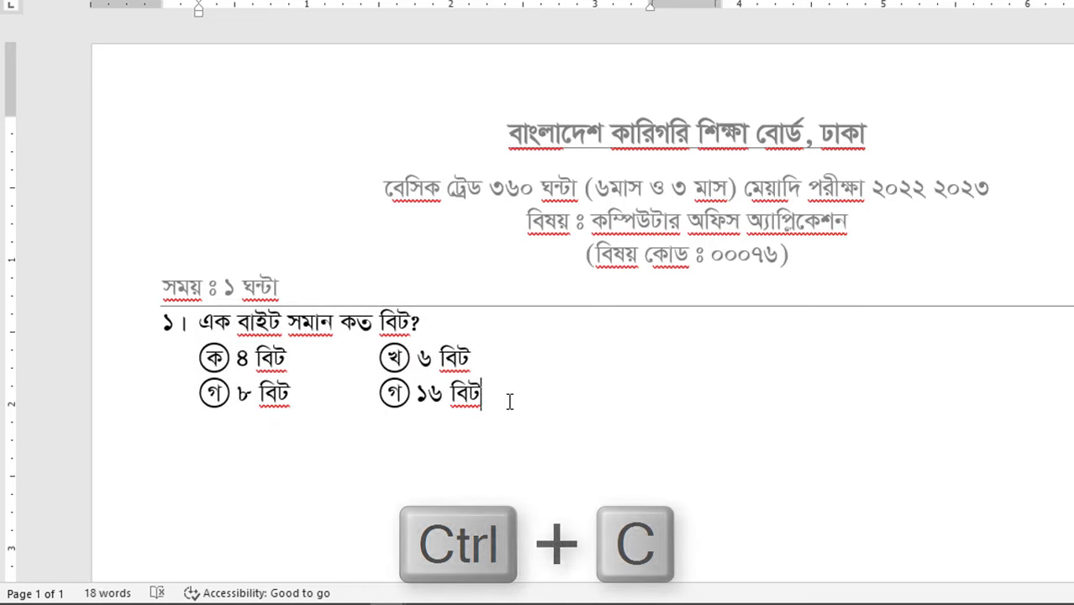
key("Return")
key("ctrl+v")
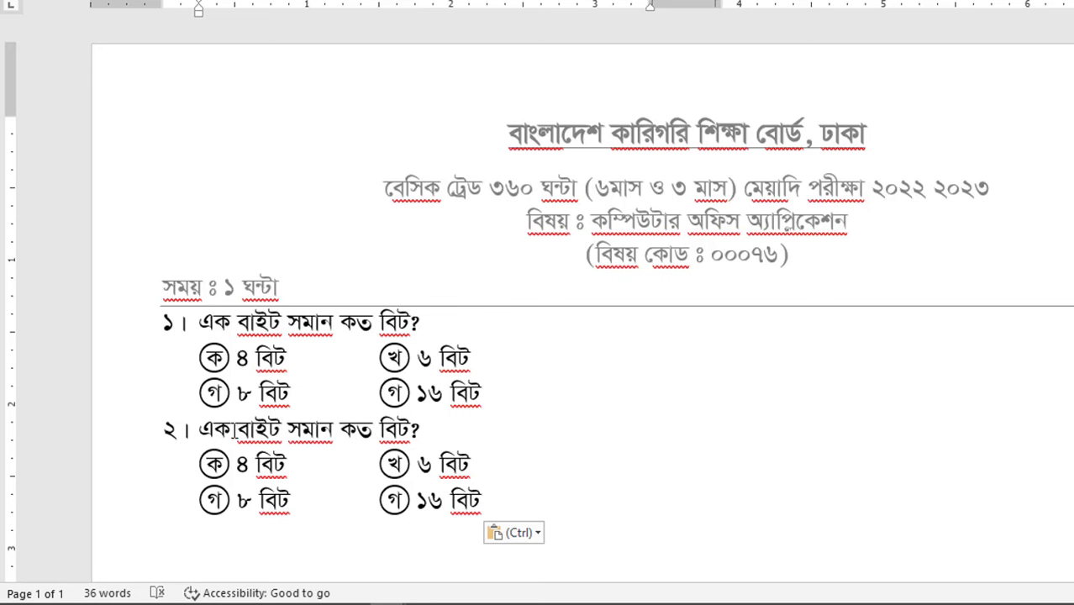
Paste the copied question block repeatedly until numbered questions fill both columns of the page
left_click(286, 429)
key("Return")
key("ctrl+v")
key("ctrl+v")
key("ctrl+v")
key("ctrl+v")
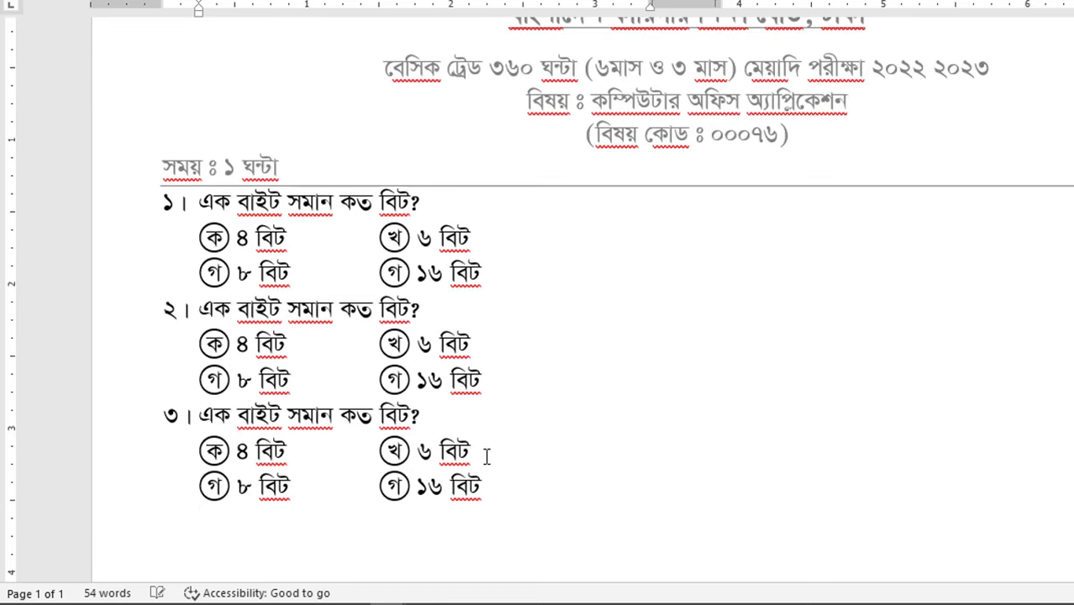
key("ctrl+v")
key("ctrl+v")
key("ctrl+v")
key("ctrl+v")
key("ctrl+v")
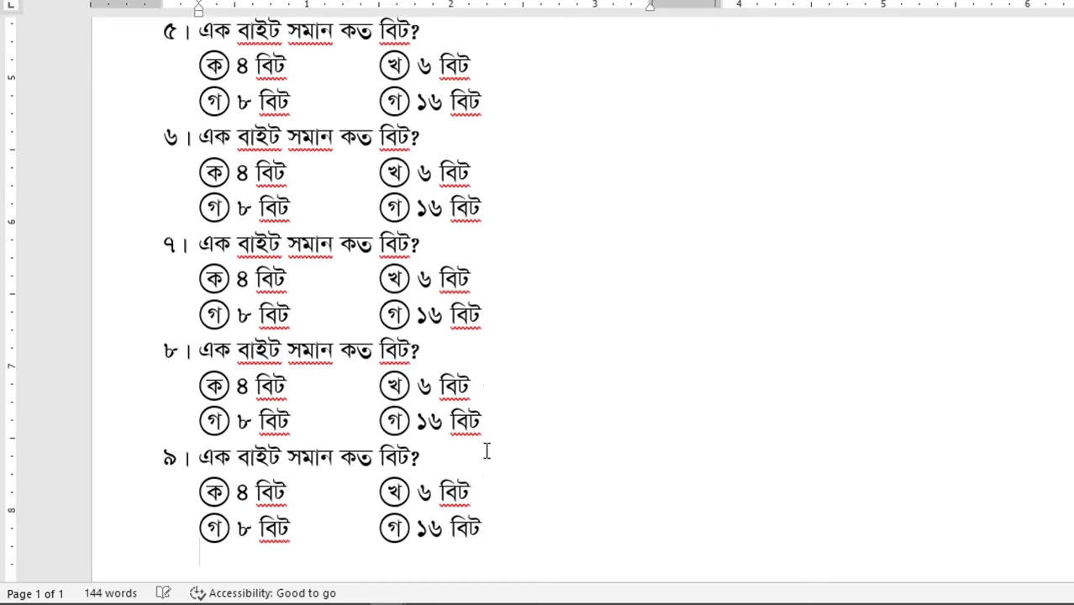
key("ctrl+v")
key("ctrl+v")
key("ctrl+v")
key("ctrl+v")
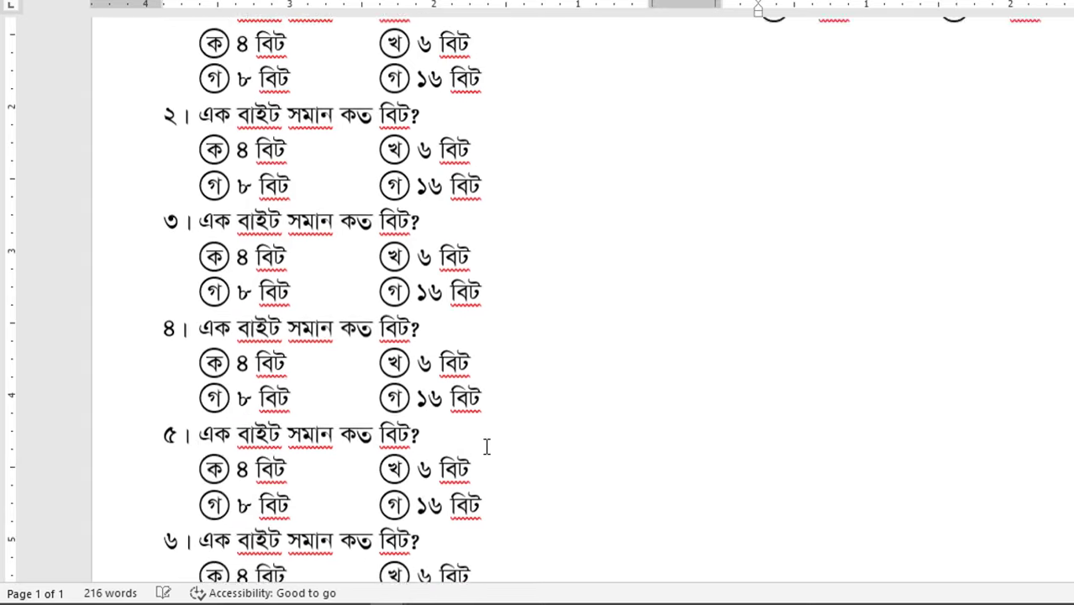
key("ctrl+v")
key("ctrl+v")
key("ctrl+v")
key("ctrl+v")
key("ctrl+v")
key("ctrl+v")
key("ctrl+v")
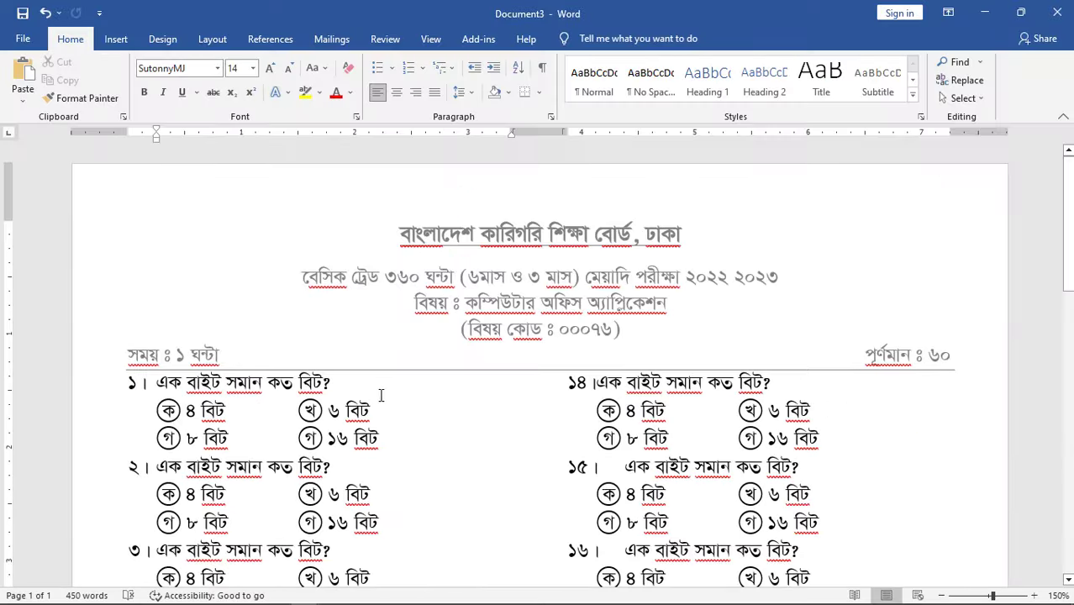
scroll(378, 399, "down", 2)
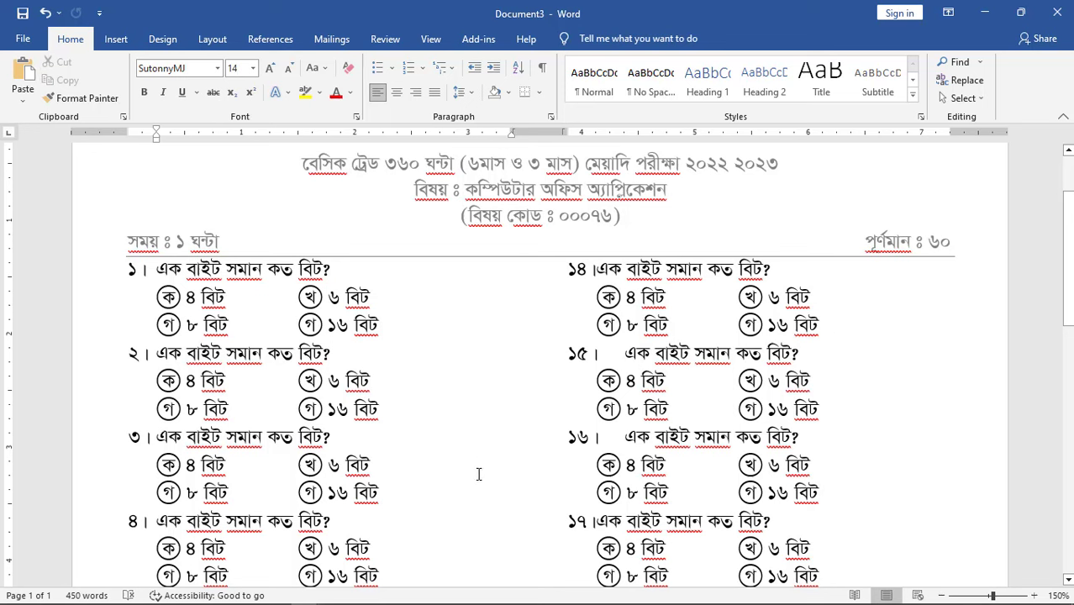
Open the detailed column settings for the two-column question area and turn on the line between columns
left_click(406, 300)
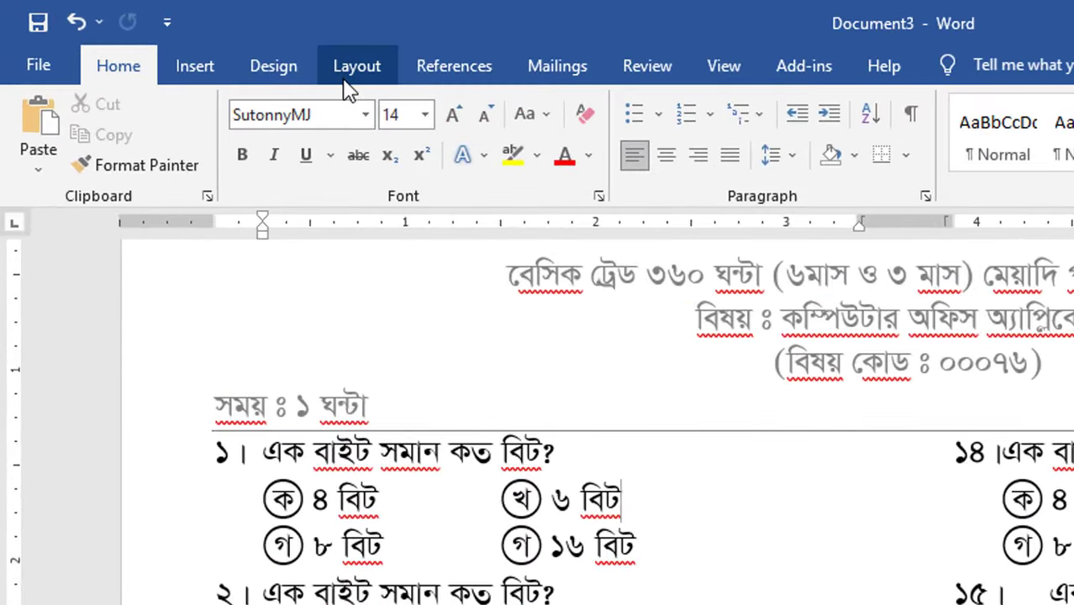
left_click(347, 84)
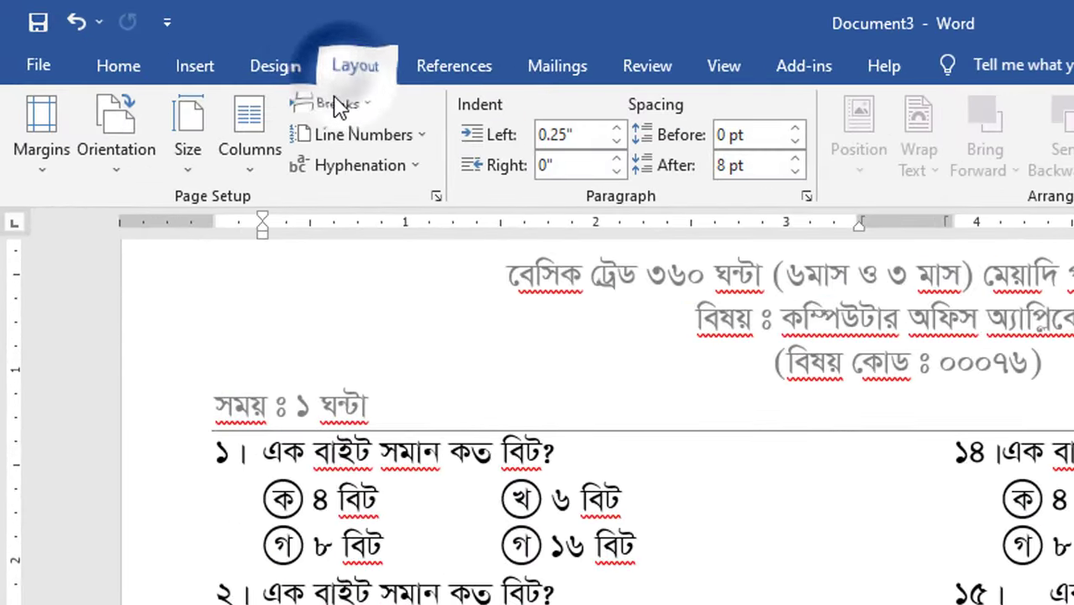
left_click(248, 159)
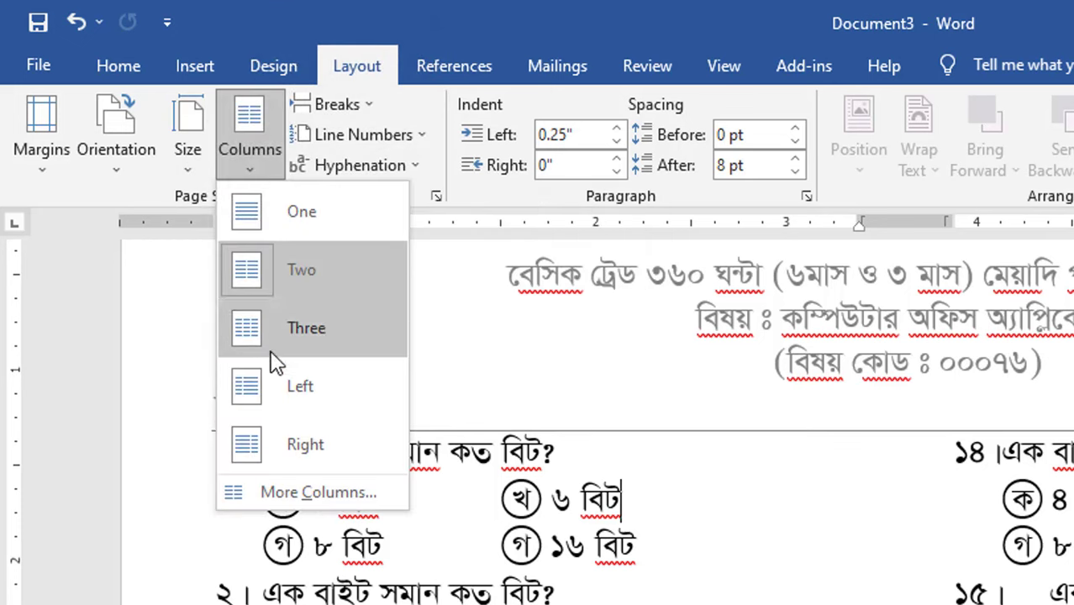
left_click(274, 484)
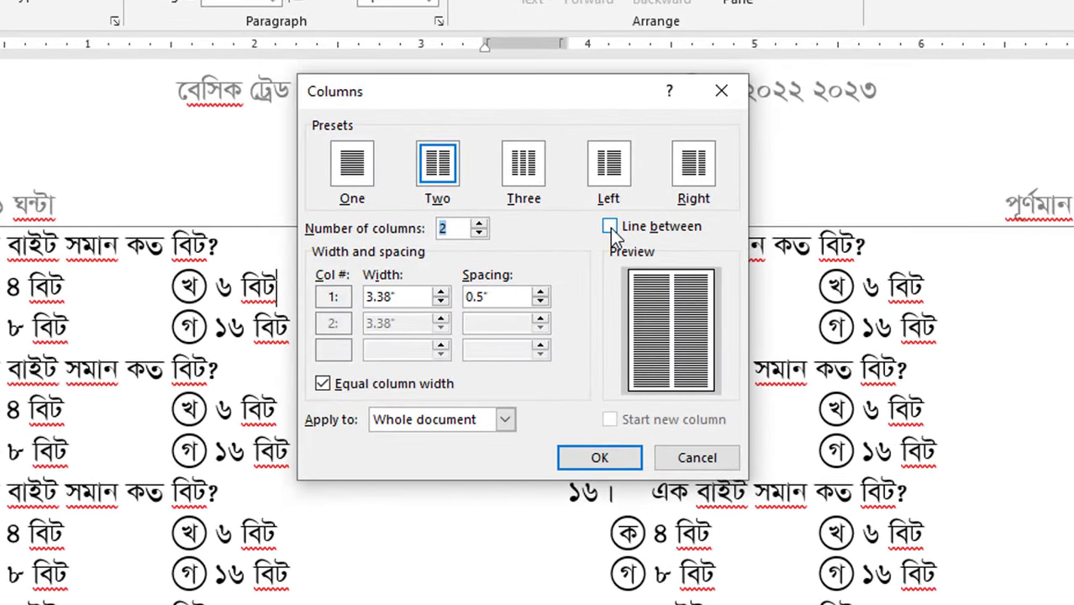
left_click(610, 227)
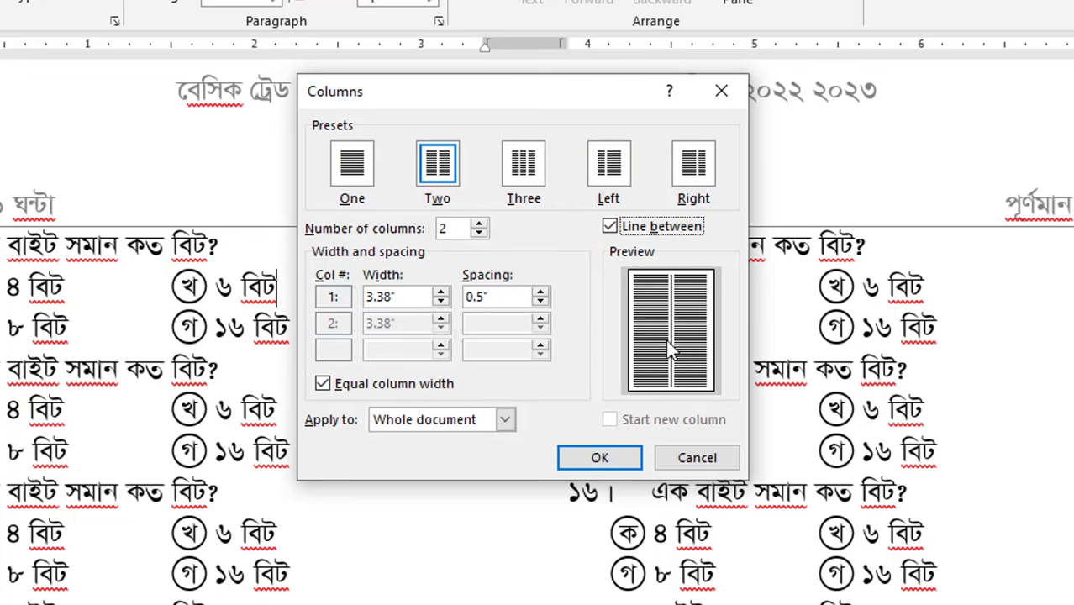
left_click(610, 227)
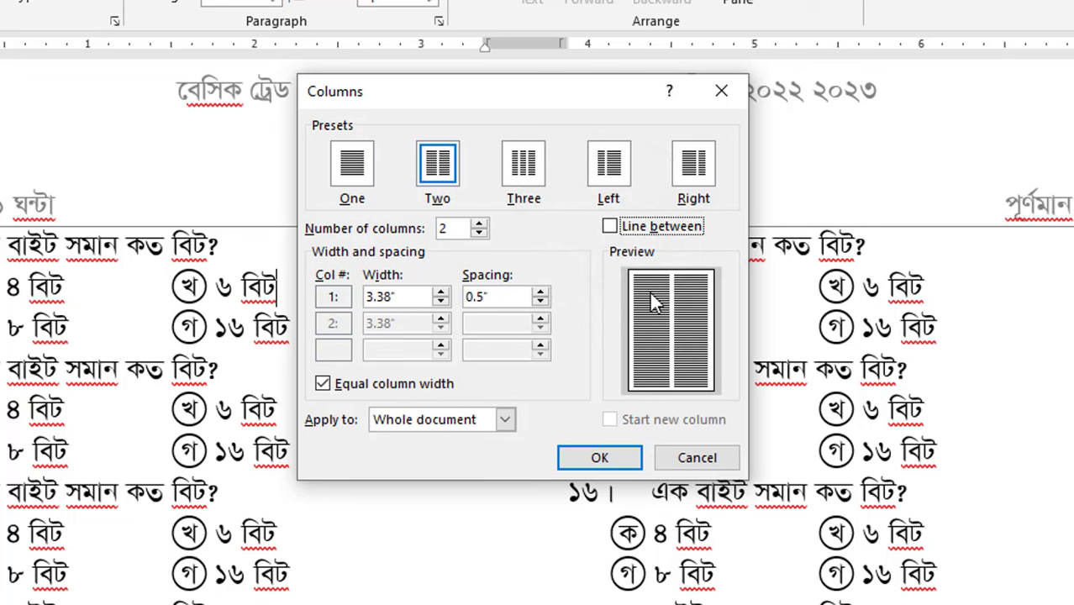
left_click(611, 227)
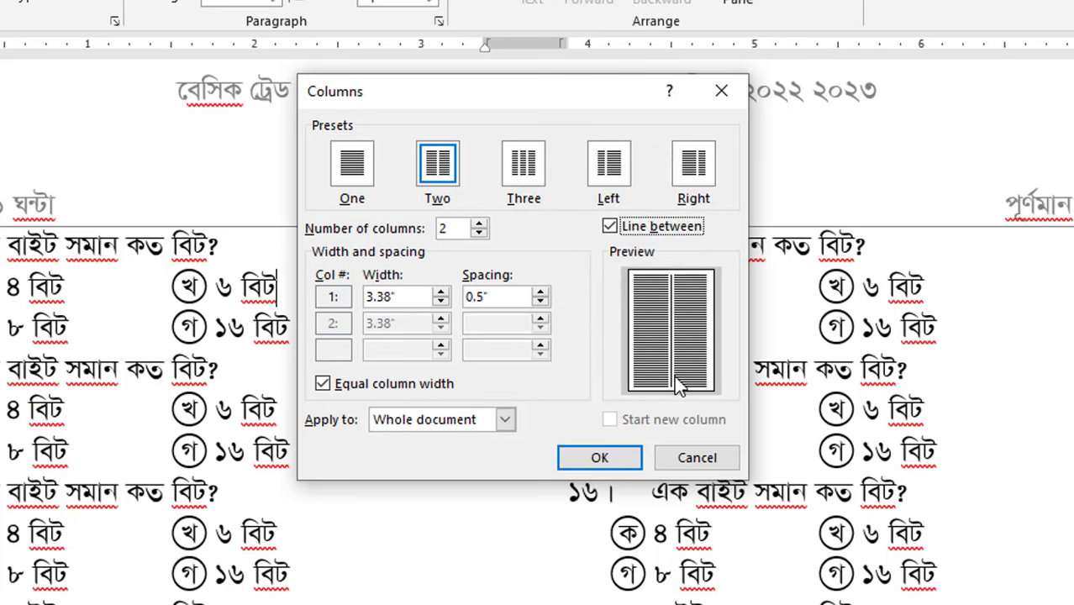
Set the column spacing to 1" and apply the column settings to the whole document
left_click(542, 291)
left_click(542, 291)
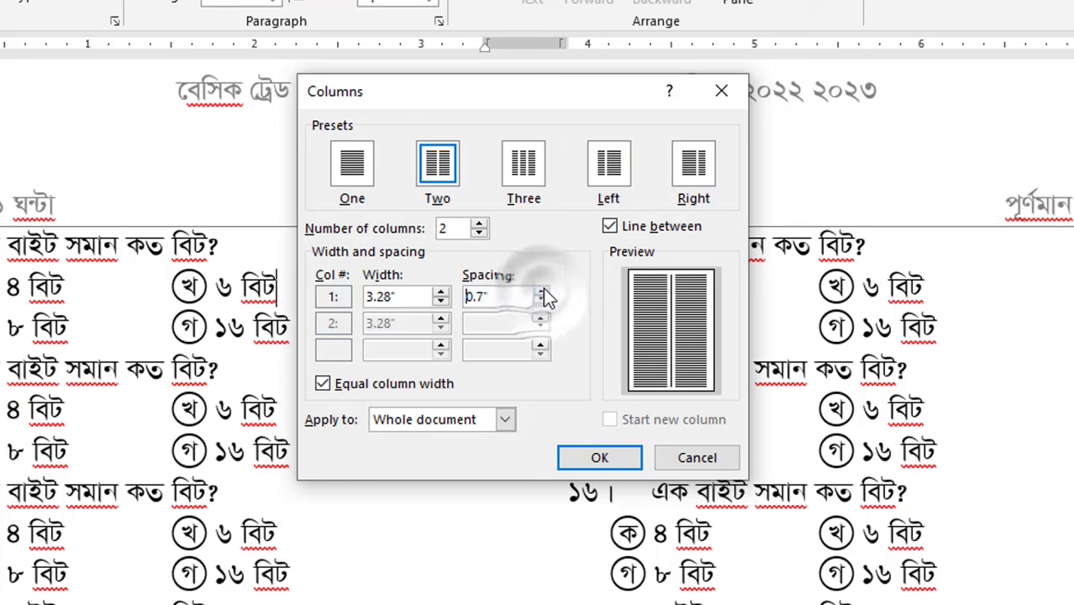
left_click(543, 291)
left_click(542, 291)
left_click(542, 291)
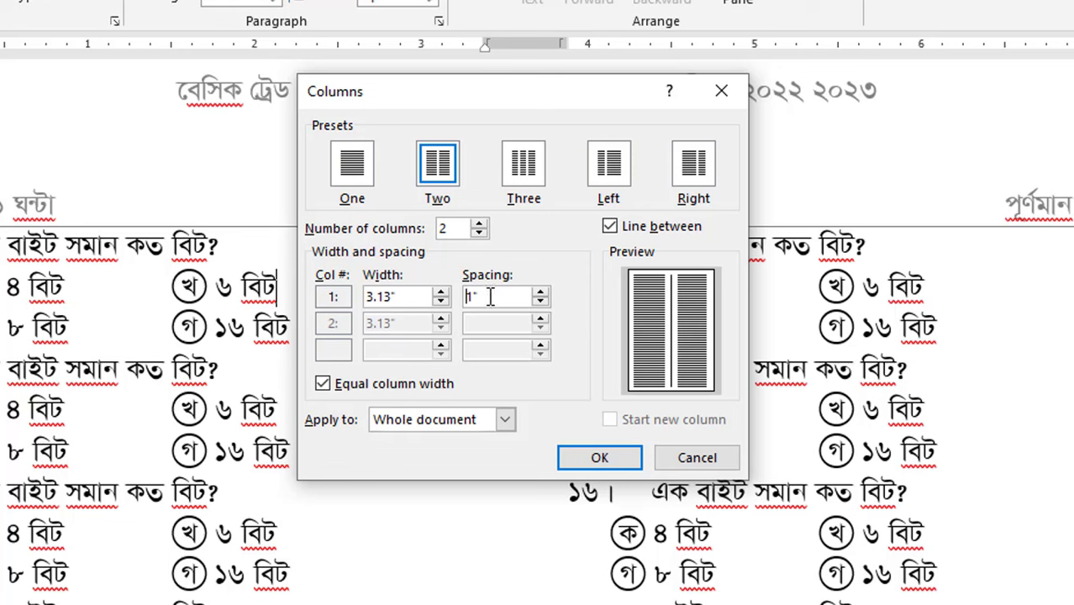
left_click(599, 458)
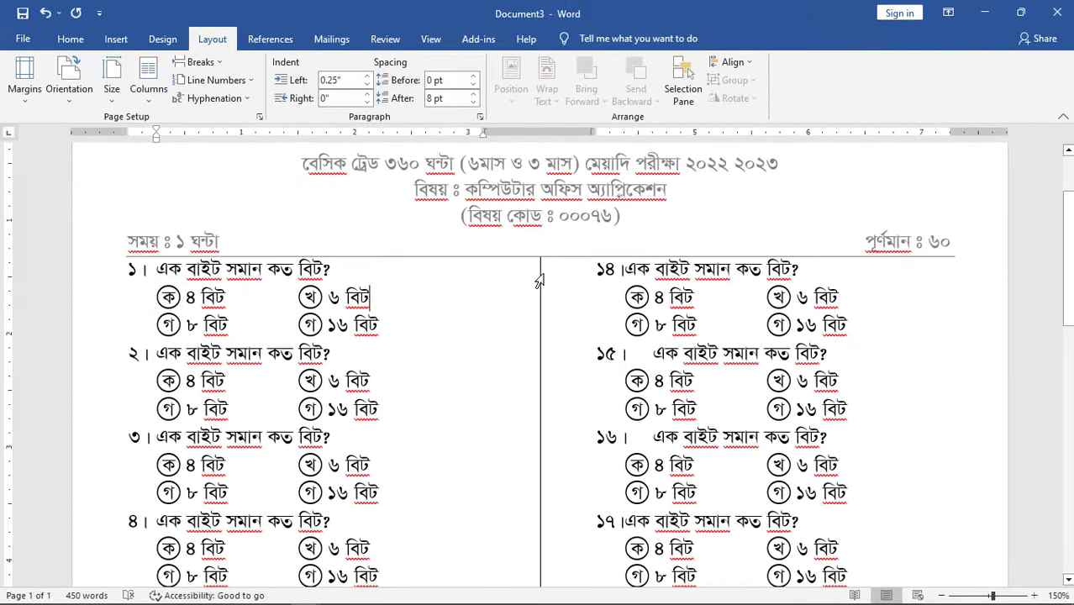
scroll(536, 280, "down", 8)
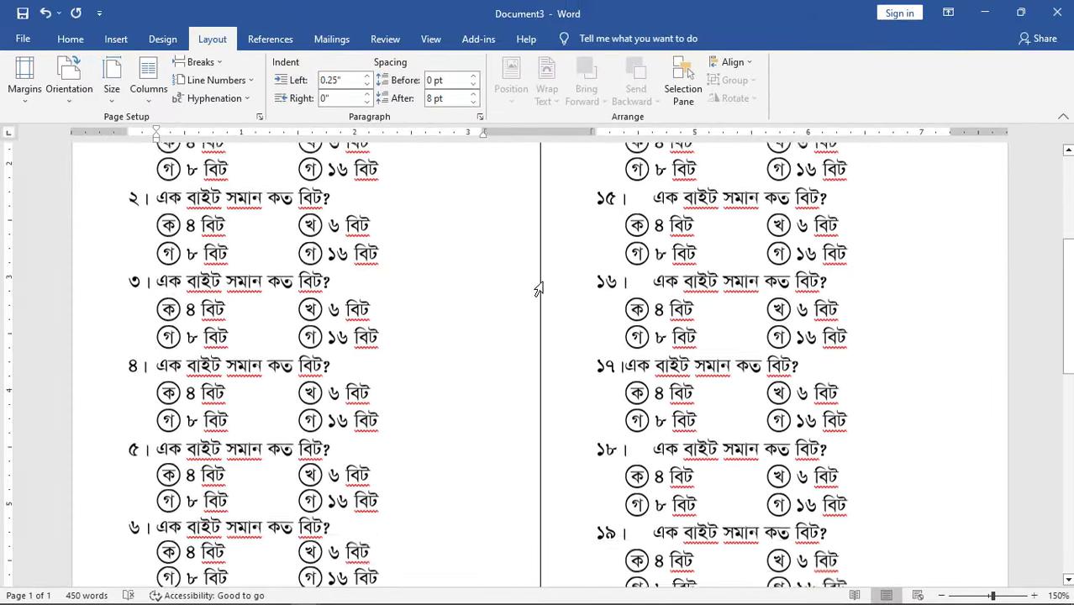
scroll(532, 277, "up", 9)
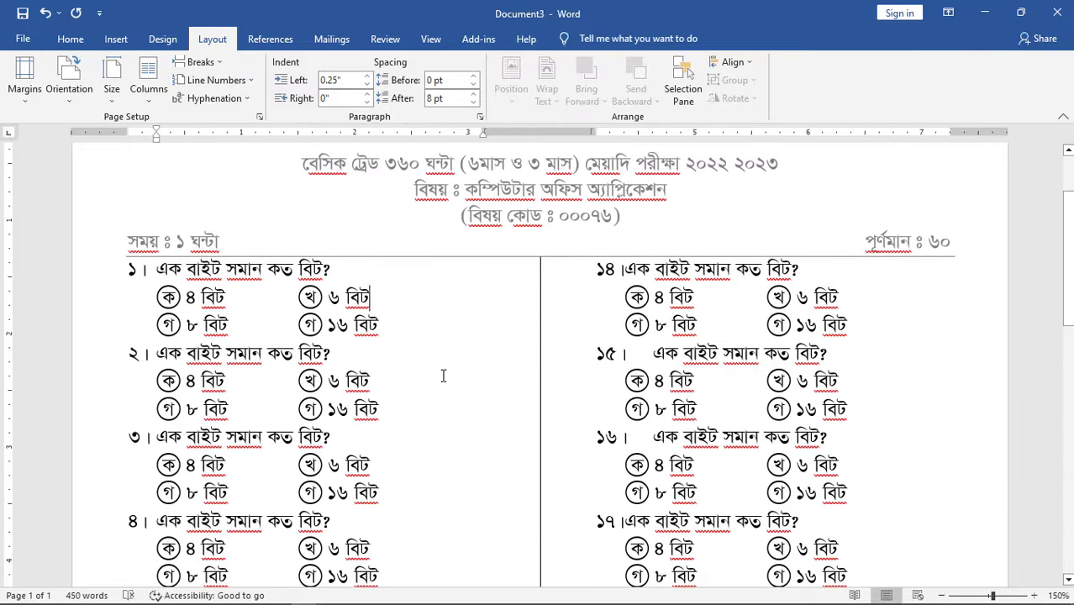
Switch the font to BanglaOMR at the end of question 1's first option line
left_click(70, 39)
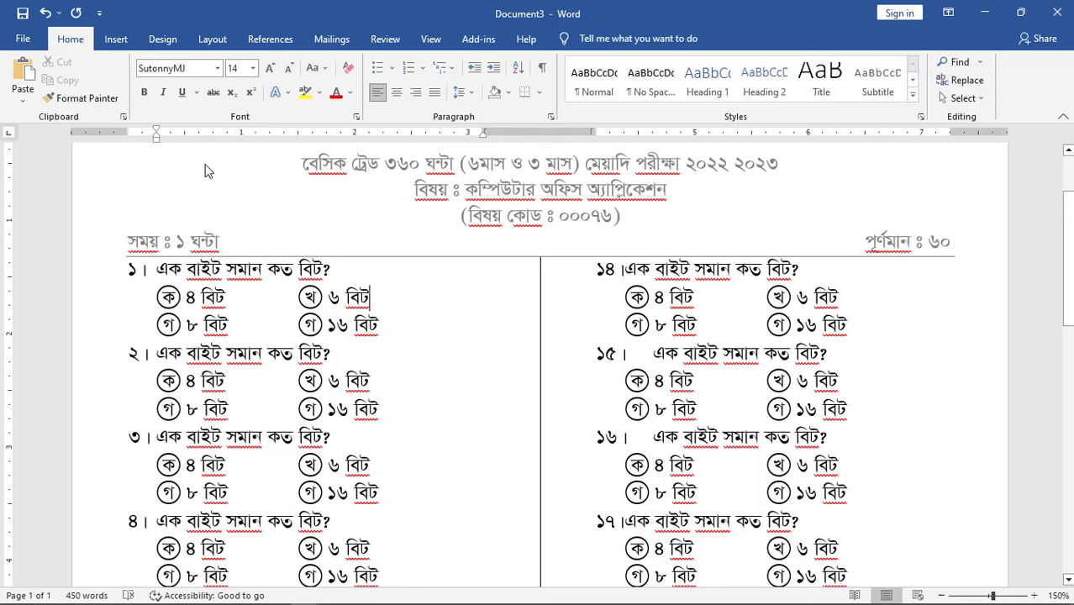
left_click(218, 69)
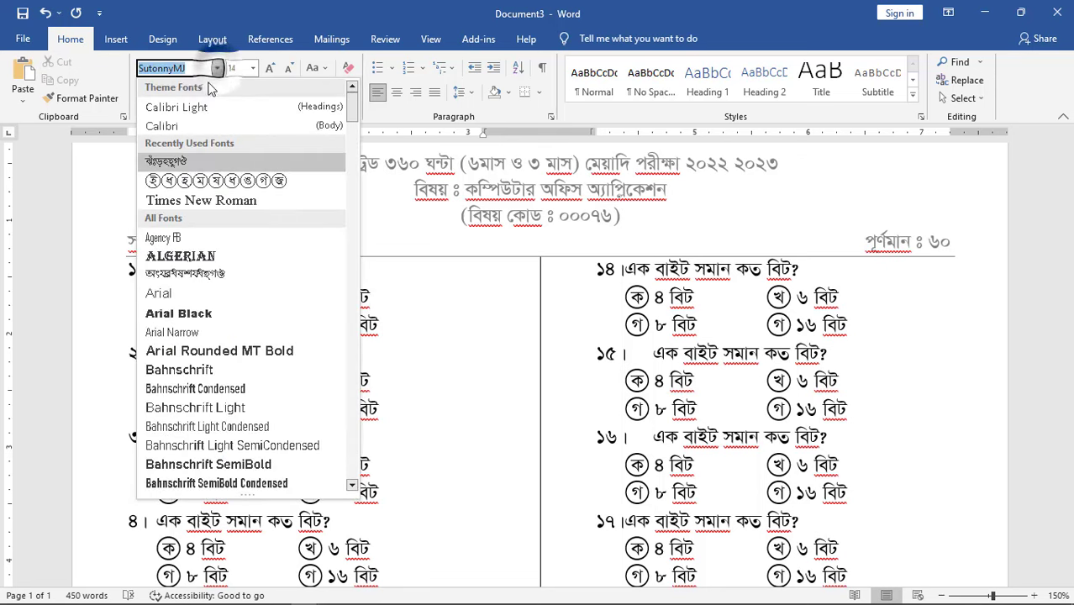
left_click(213, 184)
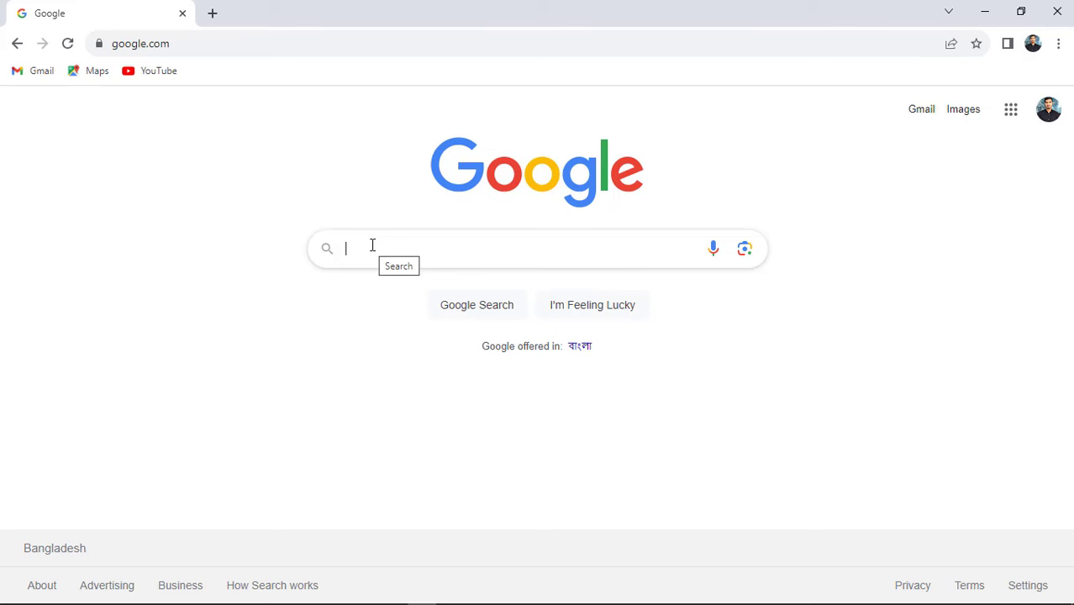
Switch to the Chrome browser and search Google for "bangla omr font"
left_click(372, 244)
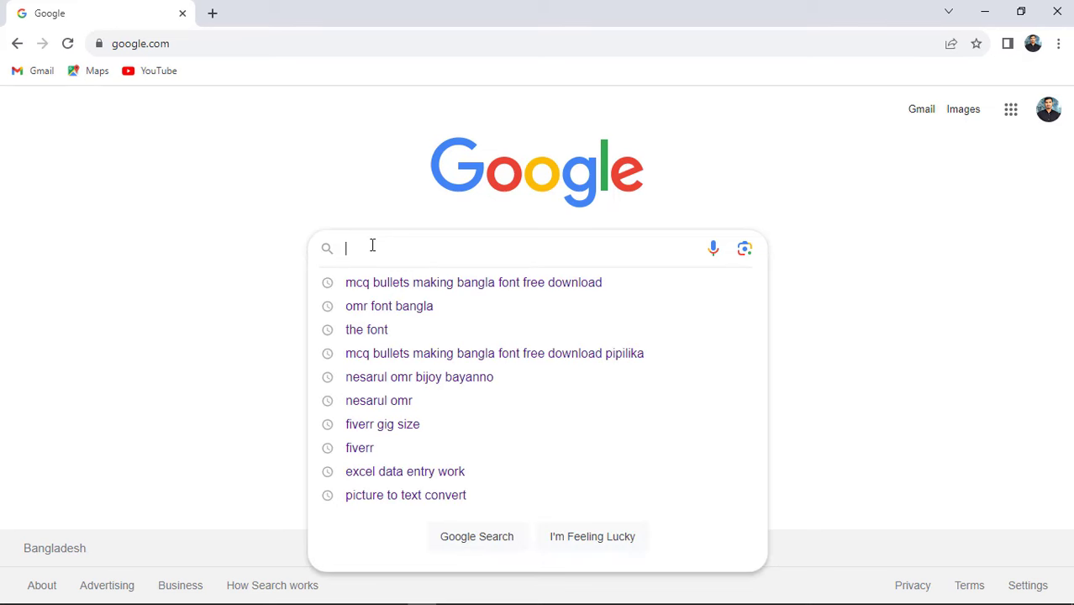
type("bang")
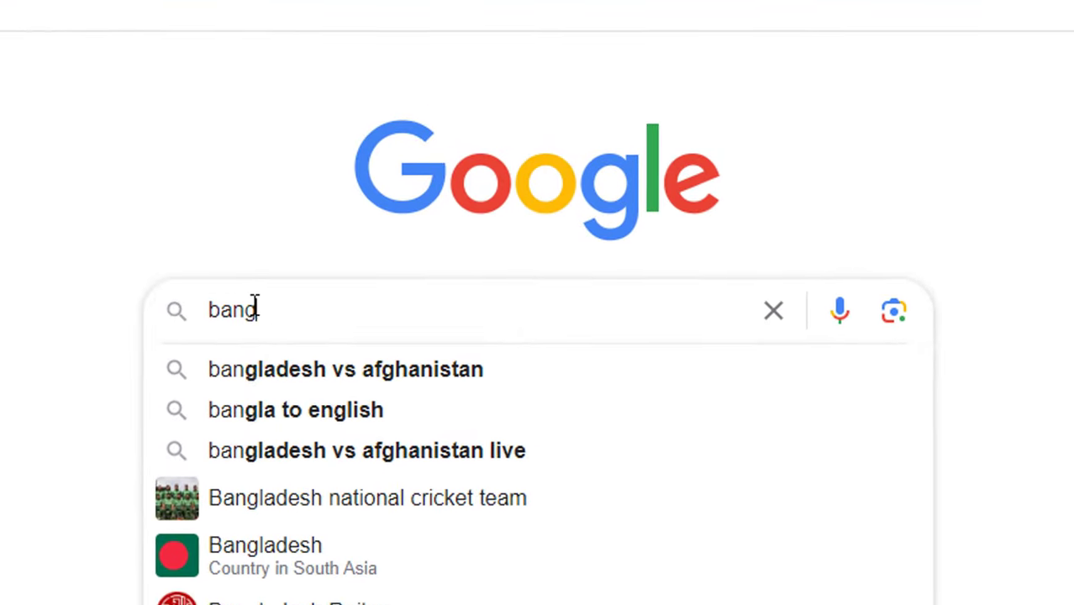
type("la omr fon")
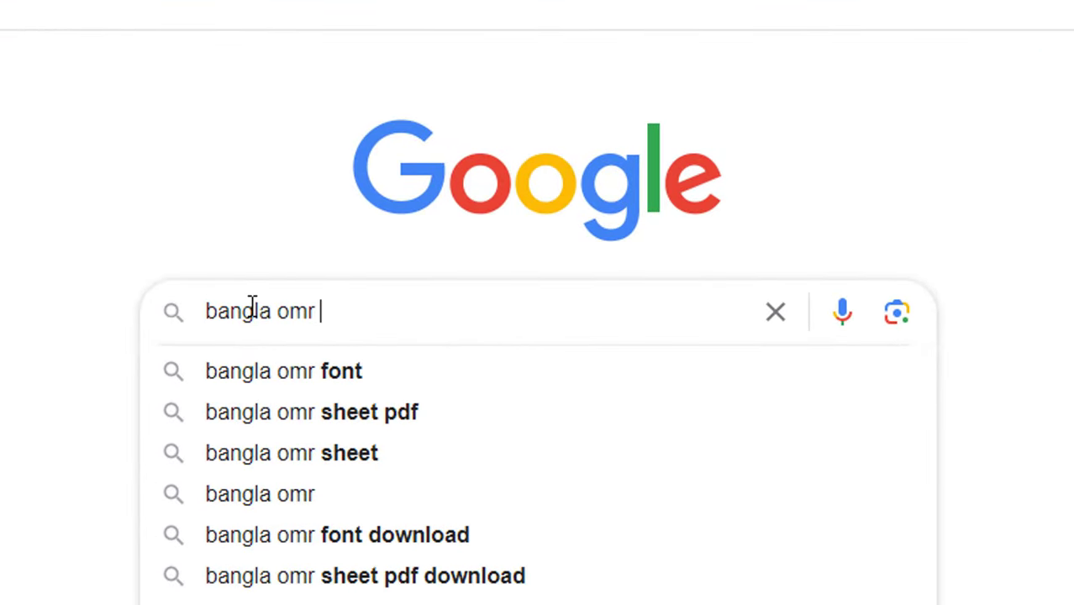
type("t")
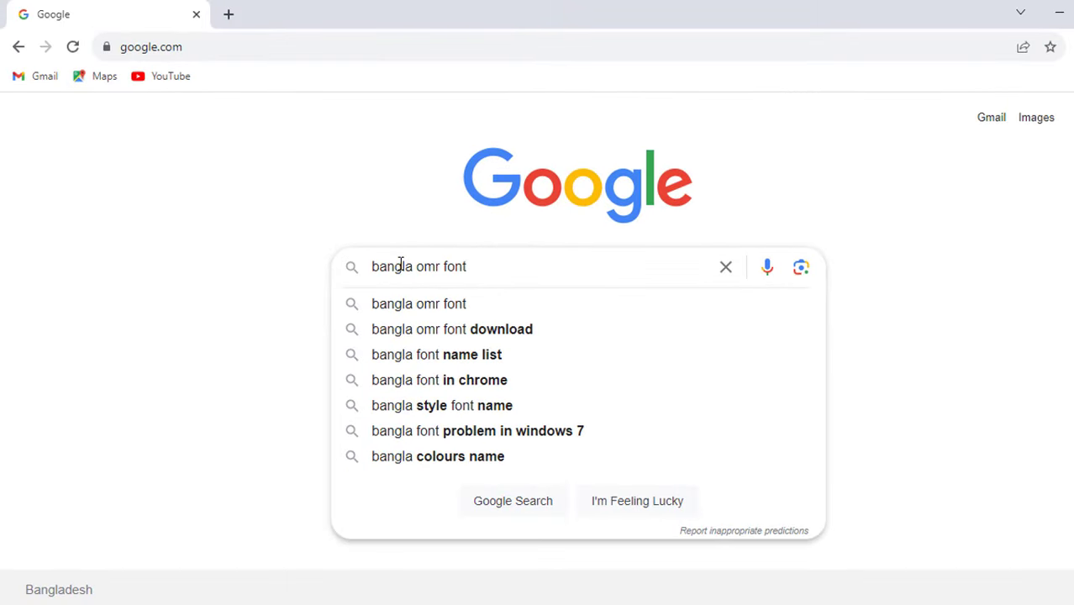
key("Return")
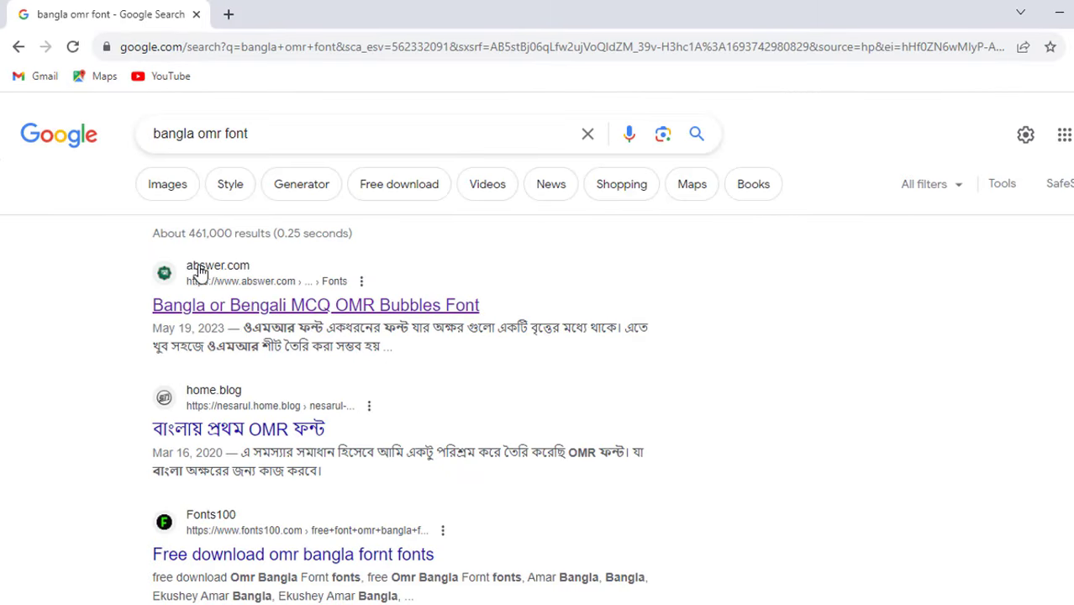
Open the abswer.com result "Bangla or Bengali MCQ OMR Bubbles Font" in a new tab and examine its character chart and download section
right_click(235, 313)
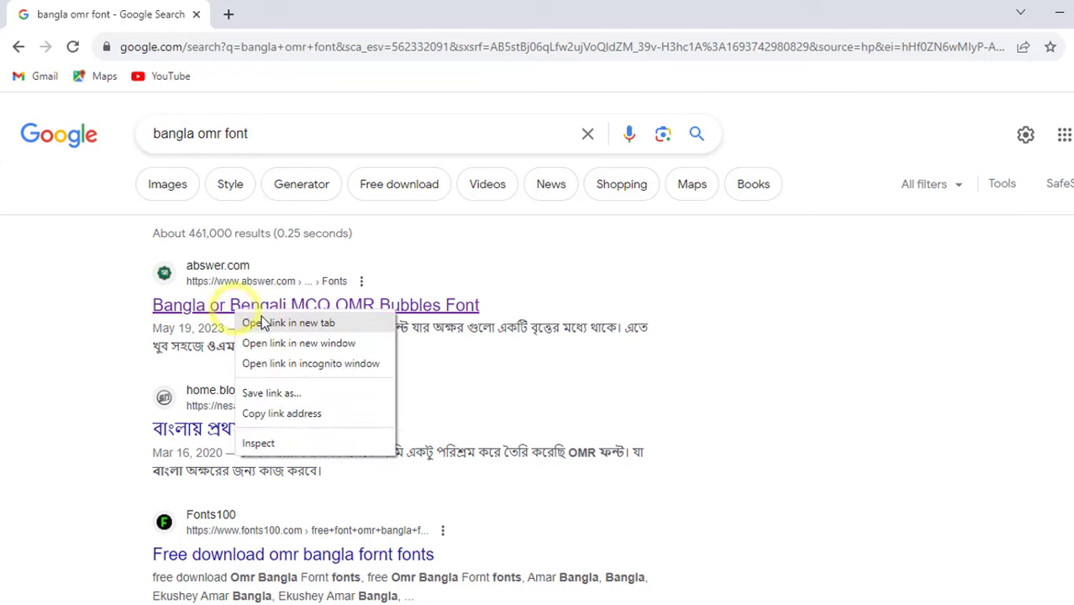
left_click(252, 322)
left_click(314, 5)
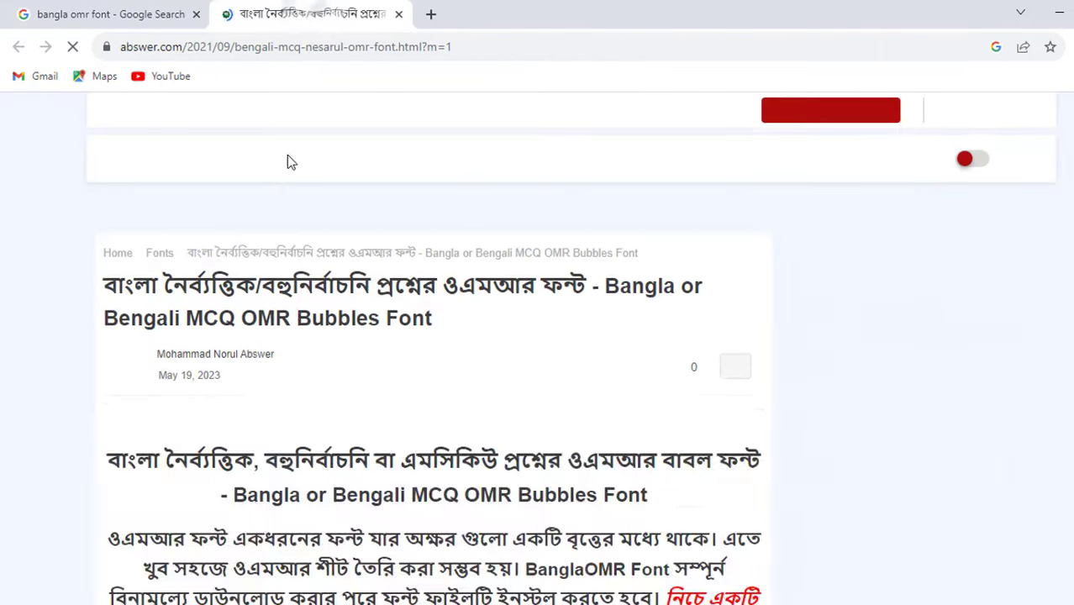
scroll(336, 382, "down", 6)
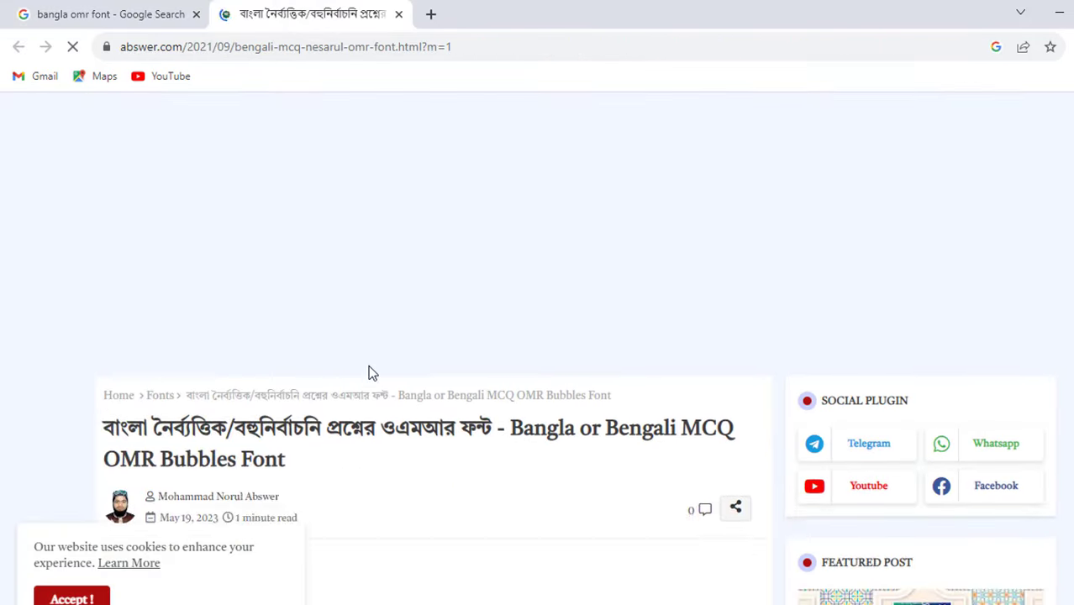
scroll(380, 353, "down", 10)
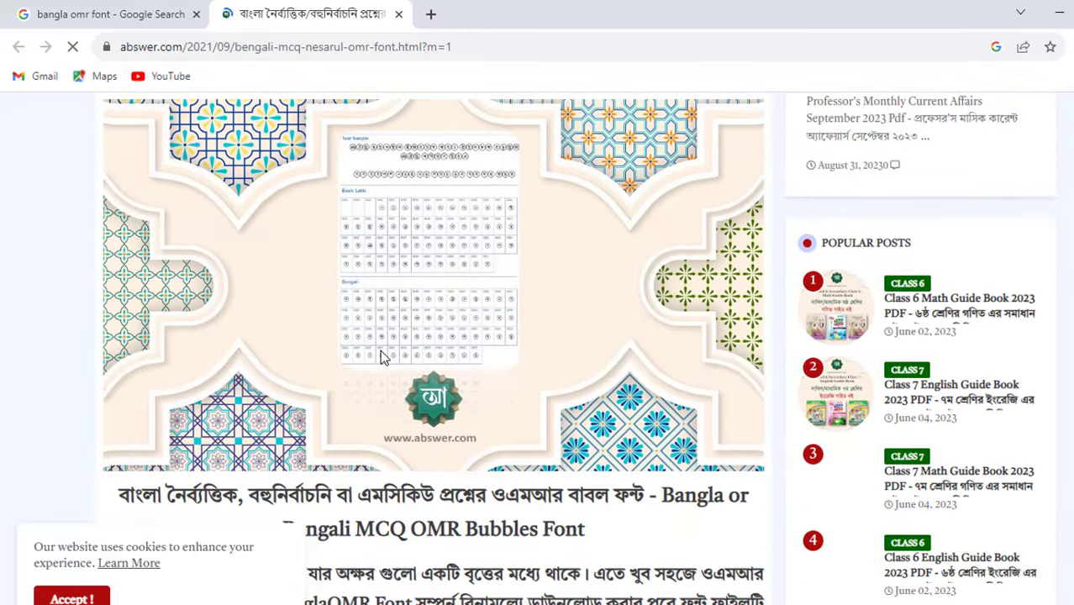
scroll(378, 351, "down", 12)
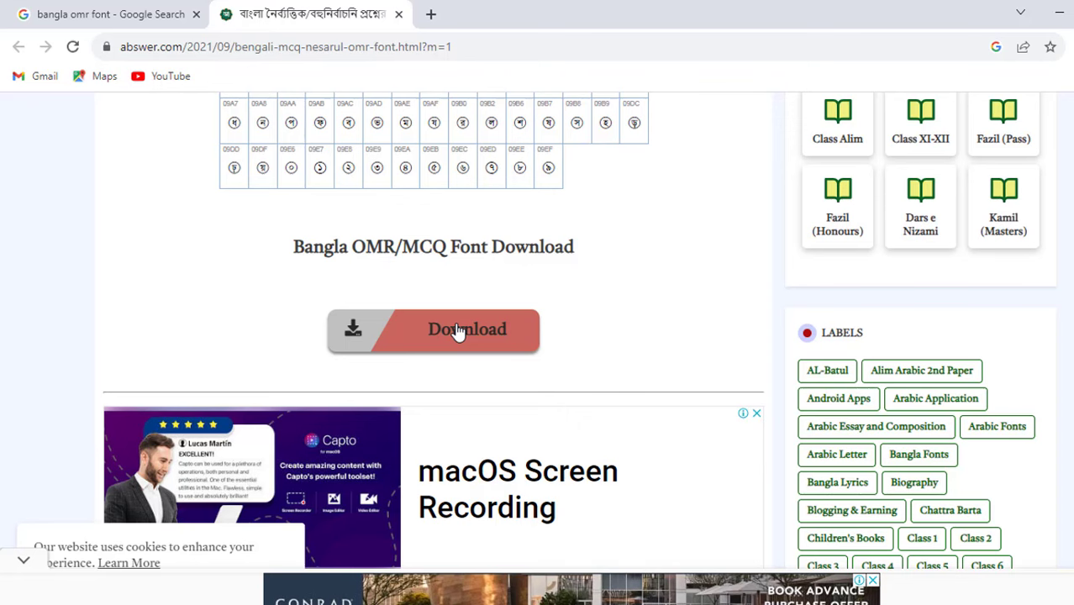
scroll(544, 357, "up", 5)
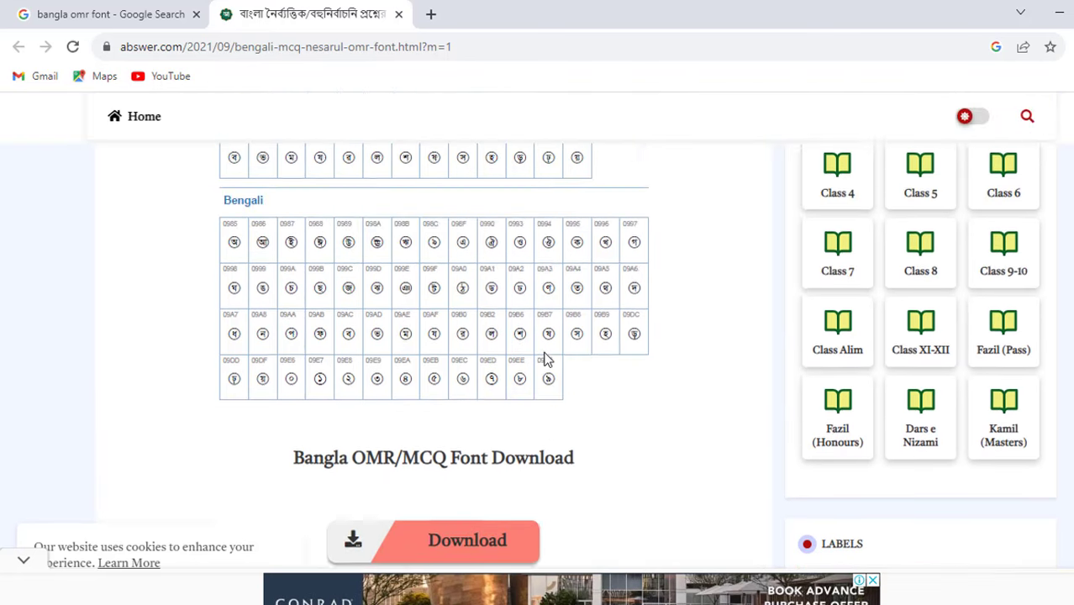
scroll(543, 357, "up", 10)
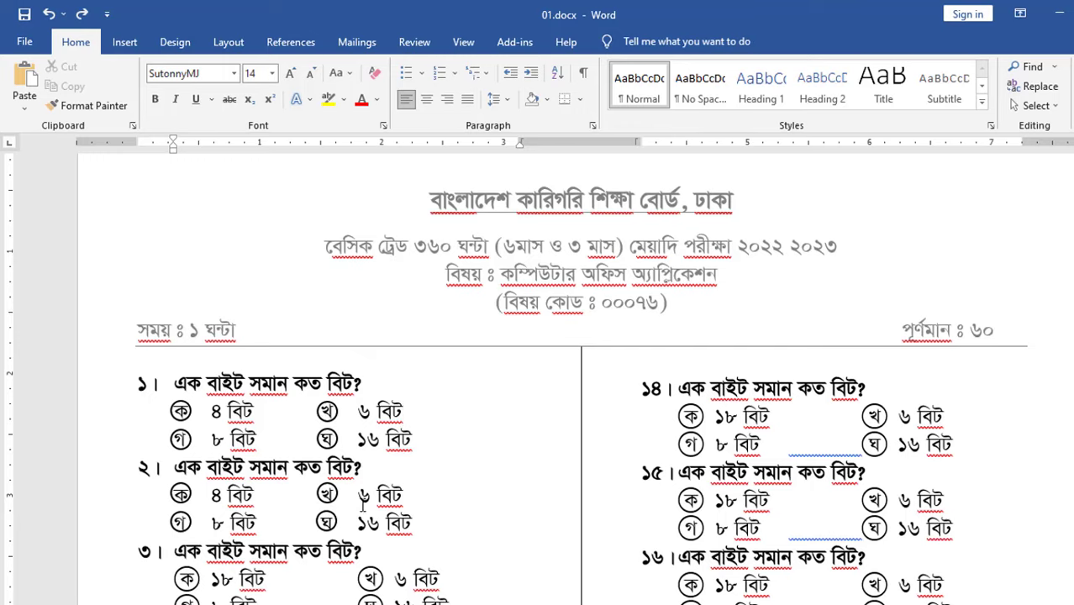
Switch to 01.docx in Word, set the font to BanglaOMR at question 1's first option line, and review the questions below
left_click(234, 73)
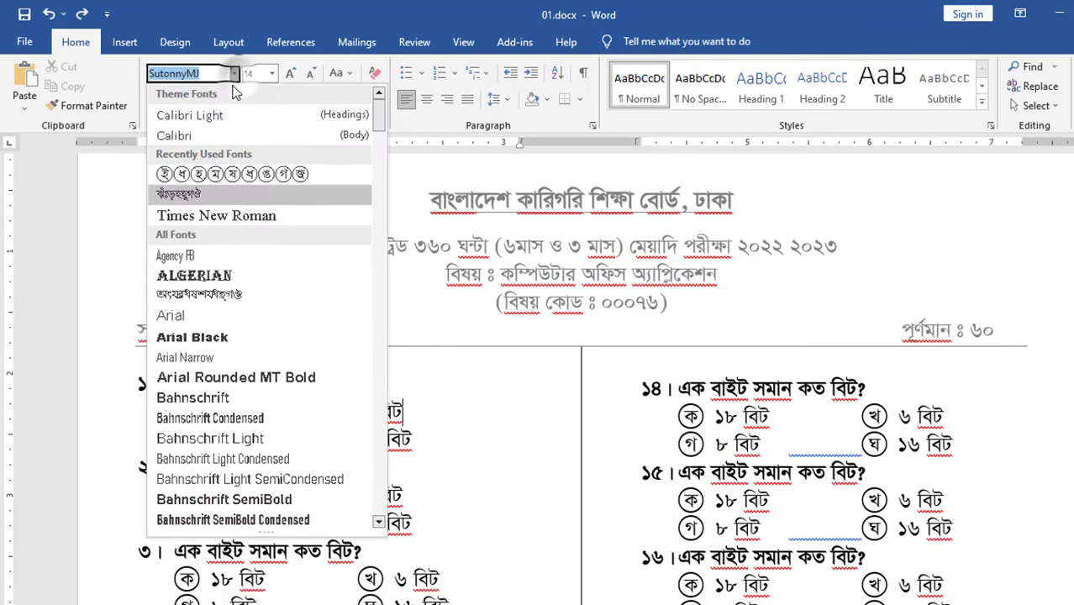
left_click(284, 180)
scroll(419, 428, "down", 3)
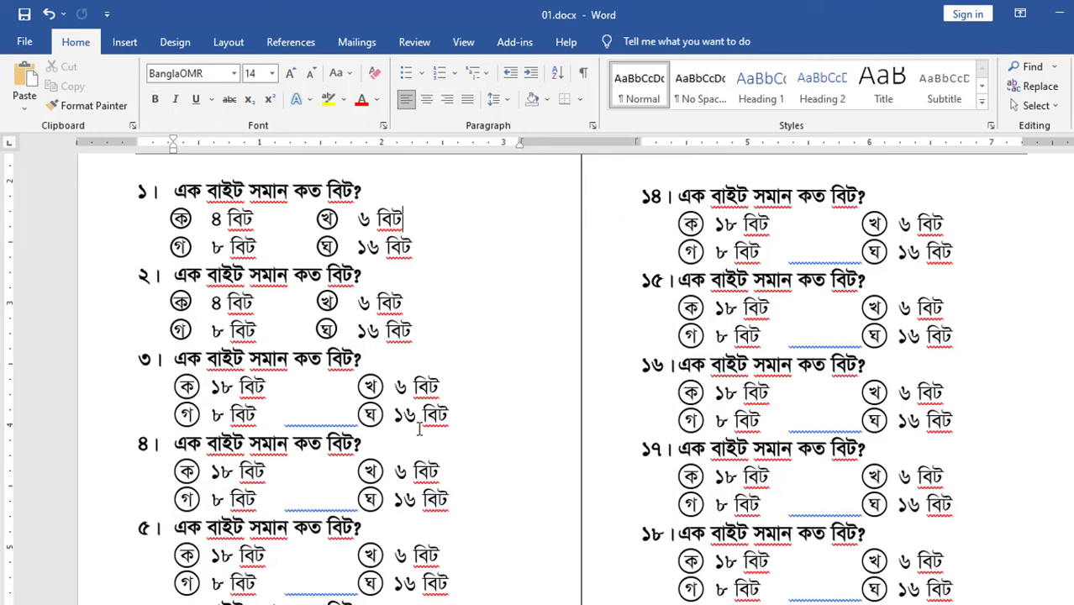
scroll(418, 429, "down", 2)
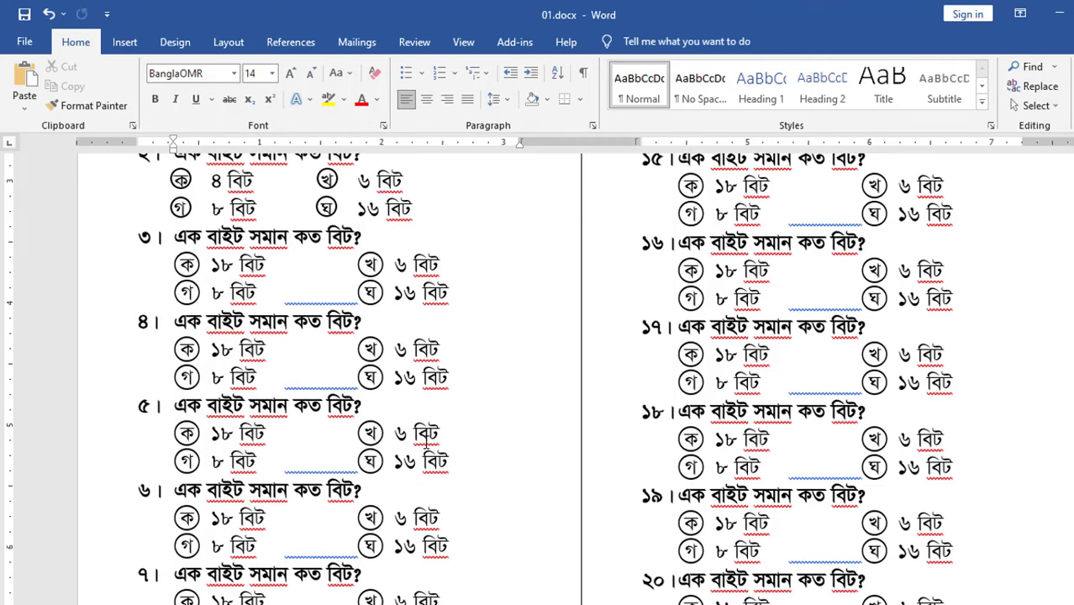
scroll(429, 446, "down", 3)
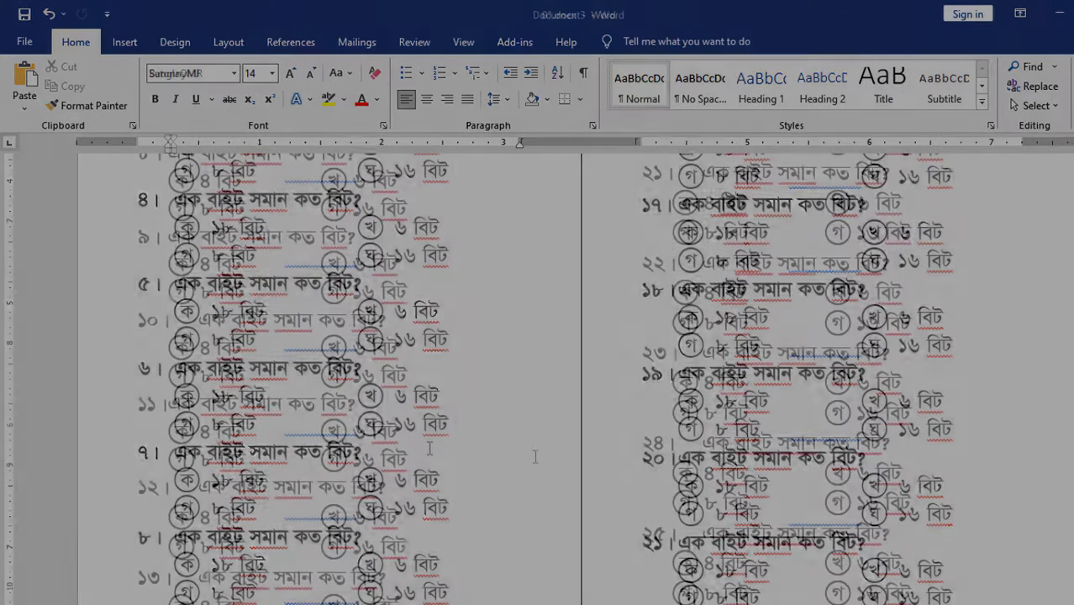